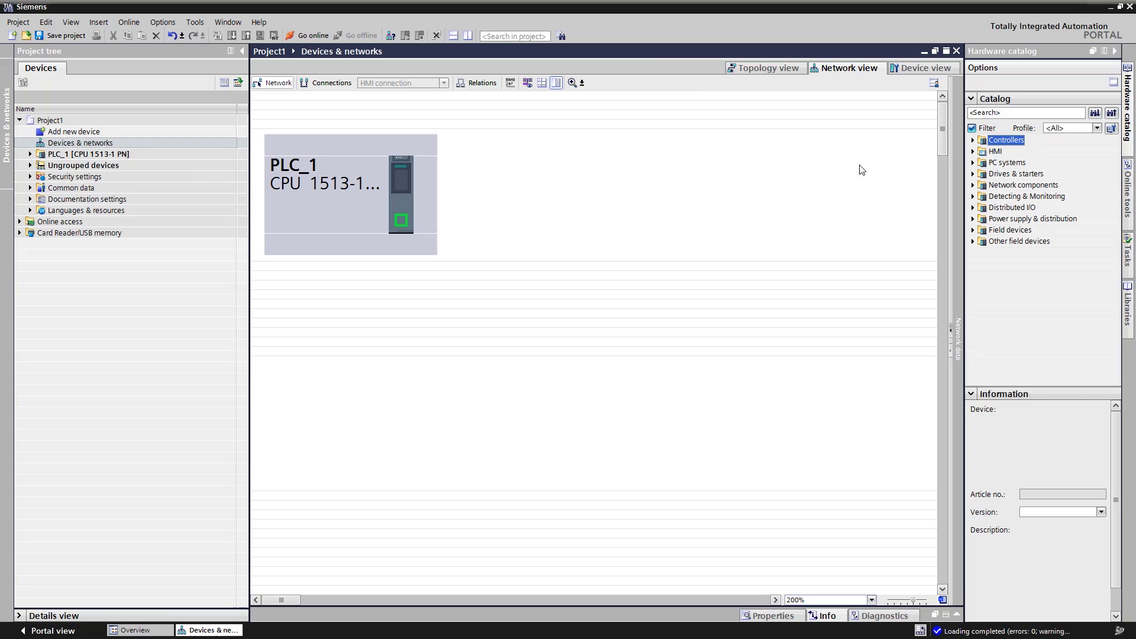
Step: Add the PN/CAN Link 6BK1 620-0AA00-0AA0 gateway from the catalog to the network
click(973, 185)
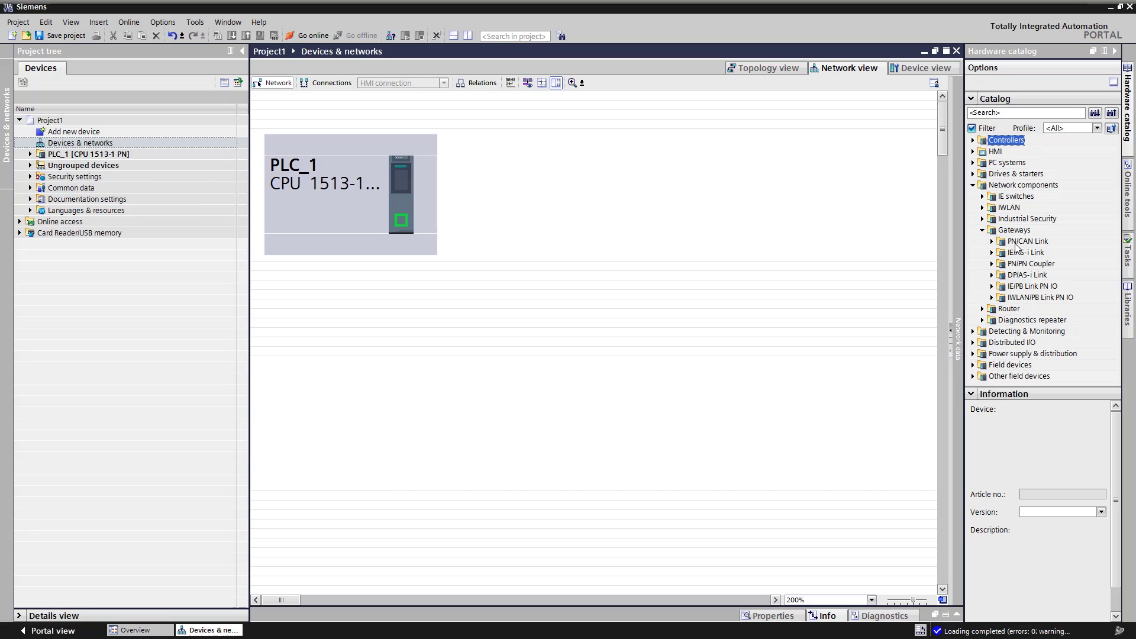
click(1016, 242)
click(991, 242)
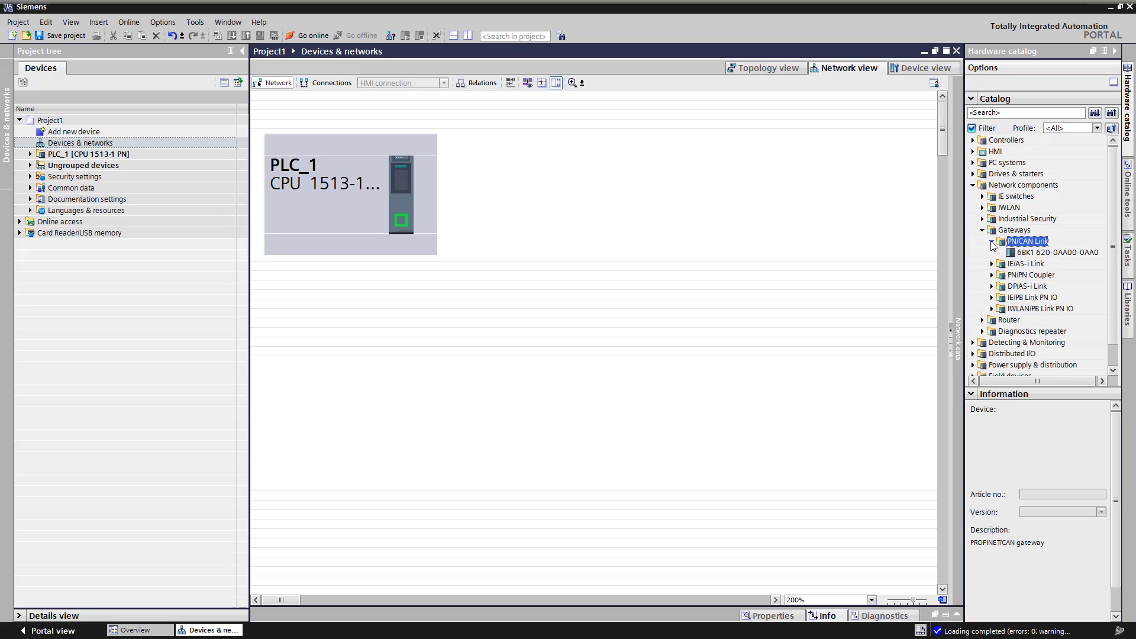
double_click(1058, 253)
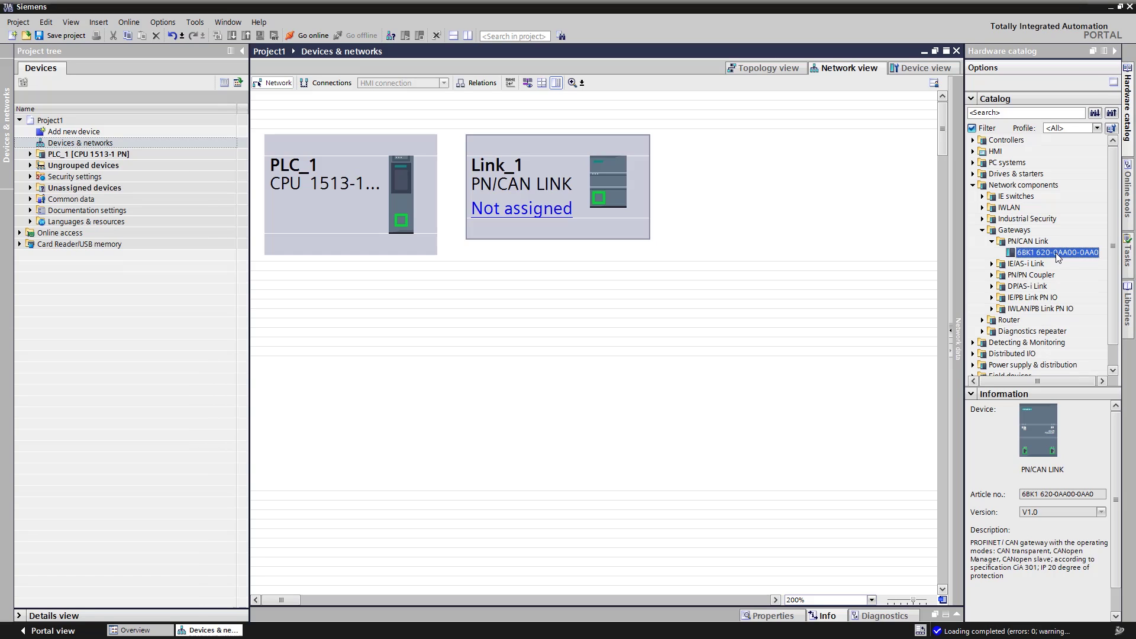
Step: Assign Link_1 to PLC_1.PROFINET interface_1 as its IO controller
click(533, 215)
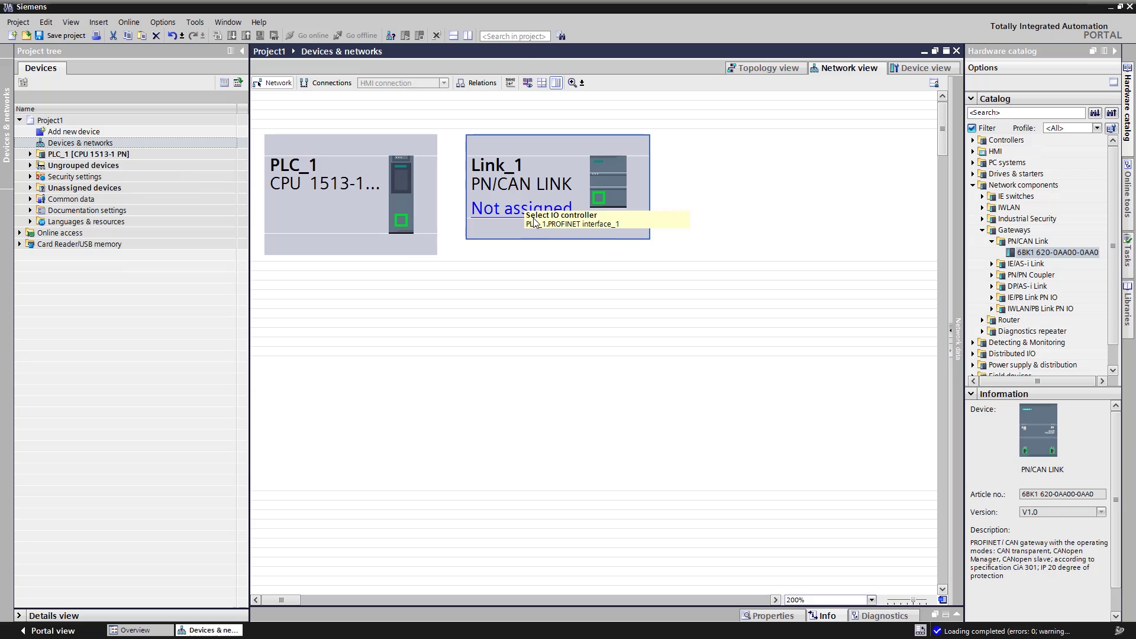
click(557, 224)
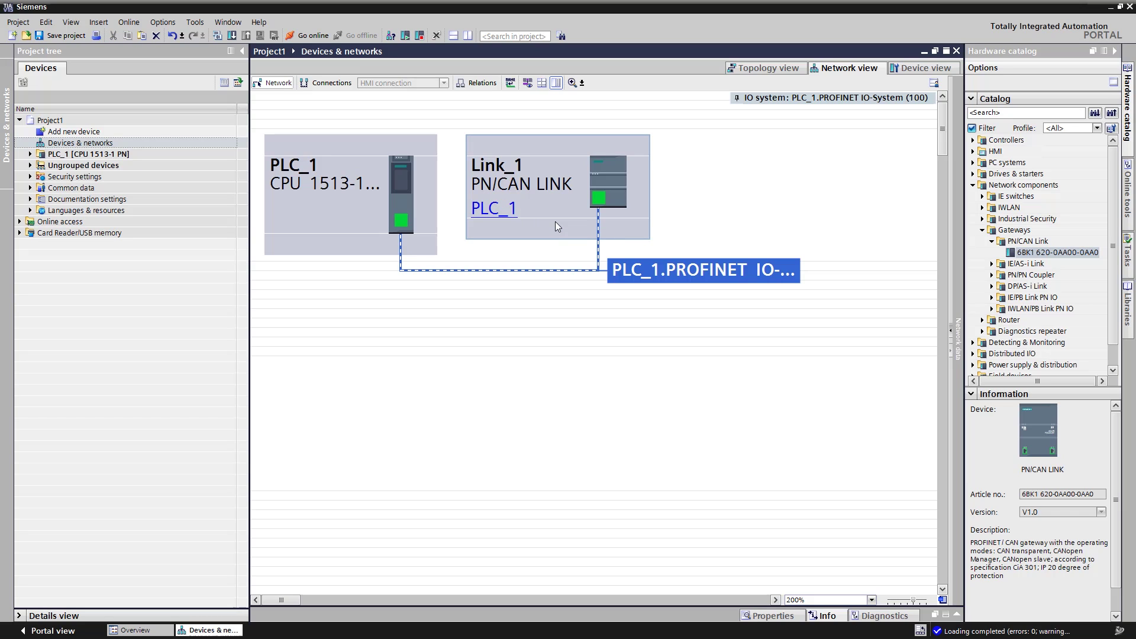
click(583, 278)
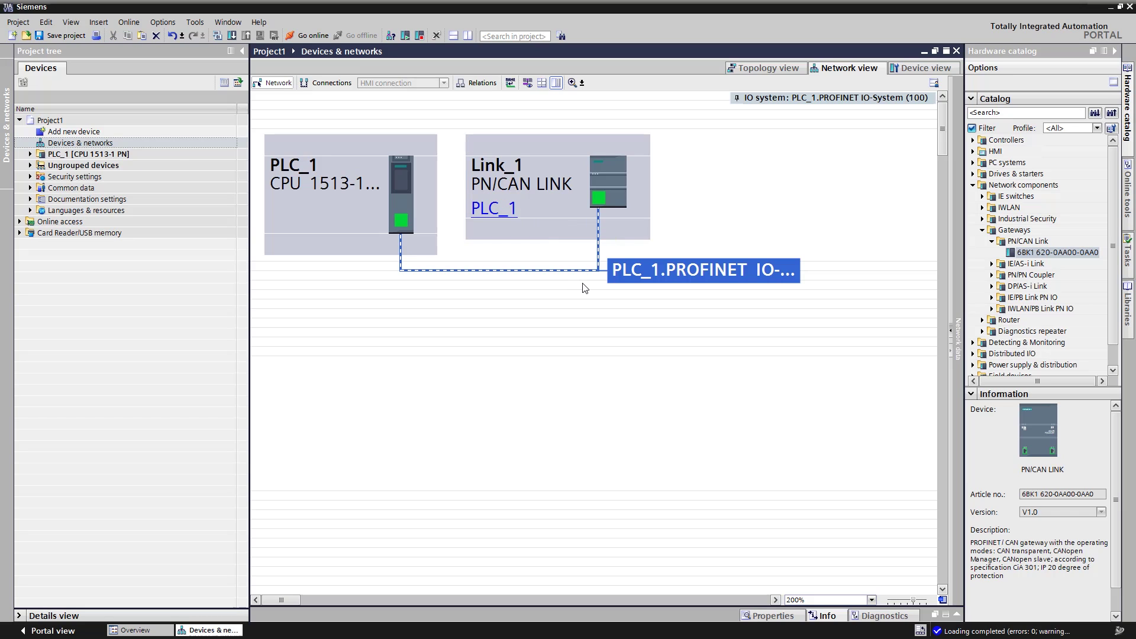
Step: Open Link_1's device view and set its CAN operating mode to CANopen manager
click(566, 205)
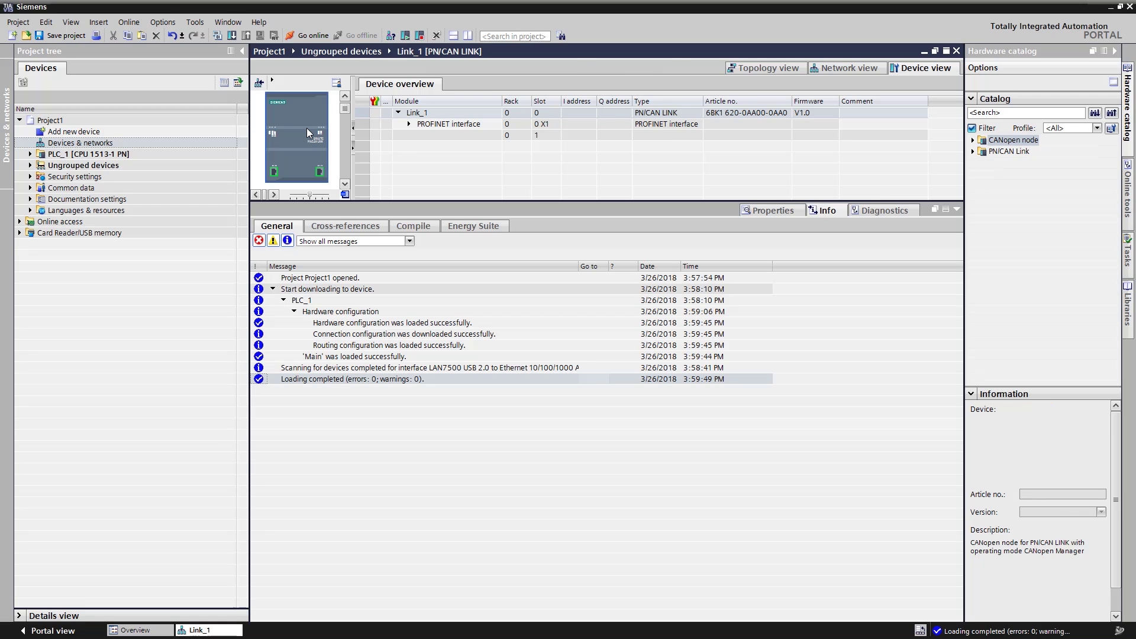
double_click(307, 128)
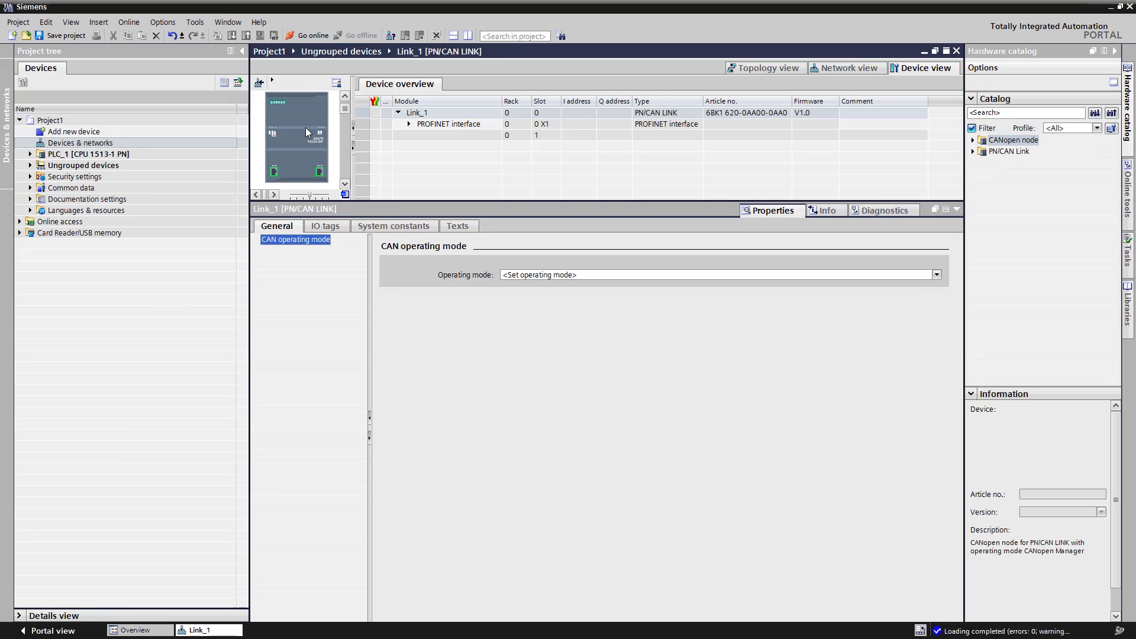
click(937, 275)
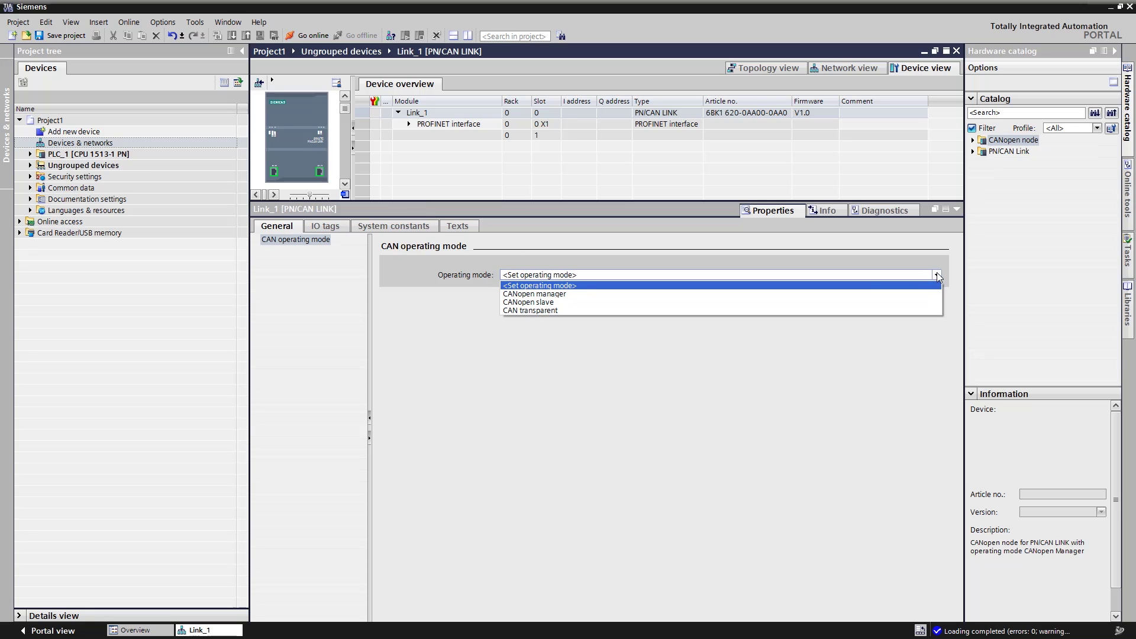
click(561, 294)
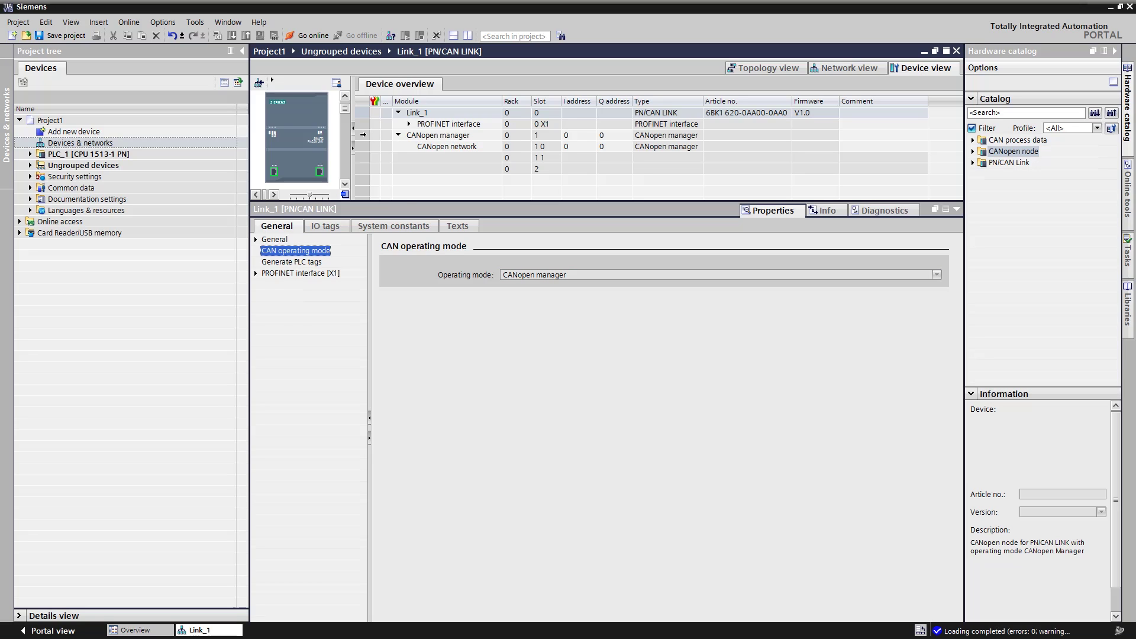
Step: Check the CANopen manager's node ID 1 and keep the 125 kbps transmission rate
click(363, 135)
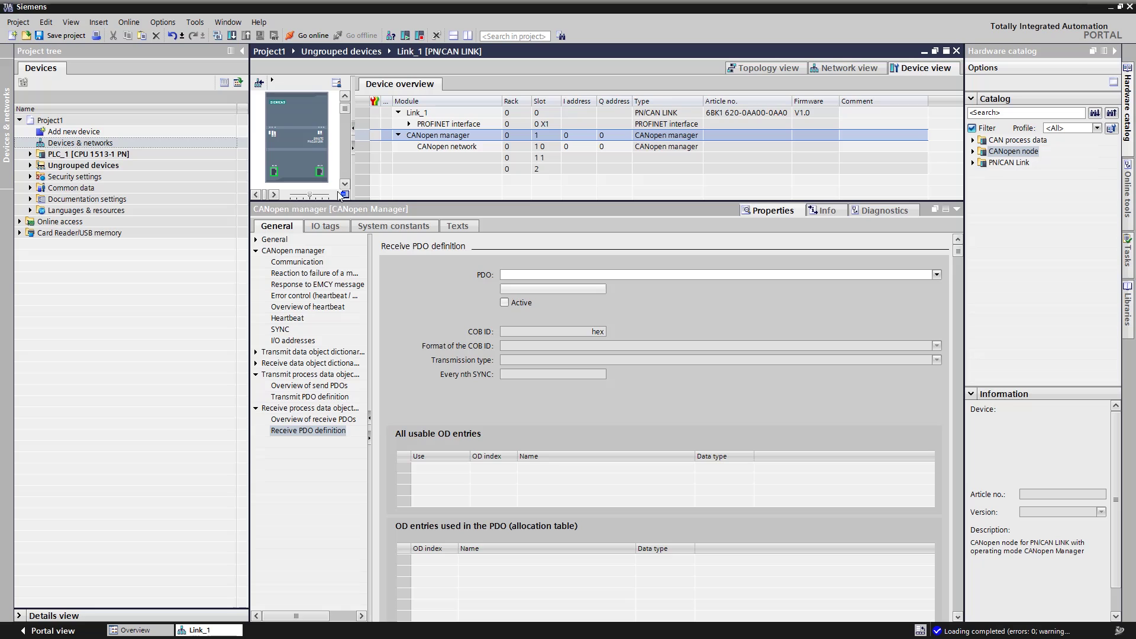
click(297, 261)
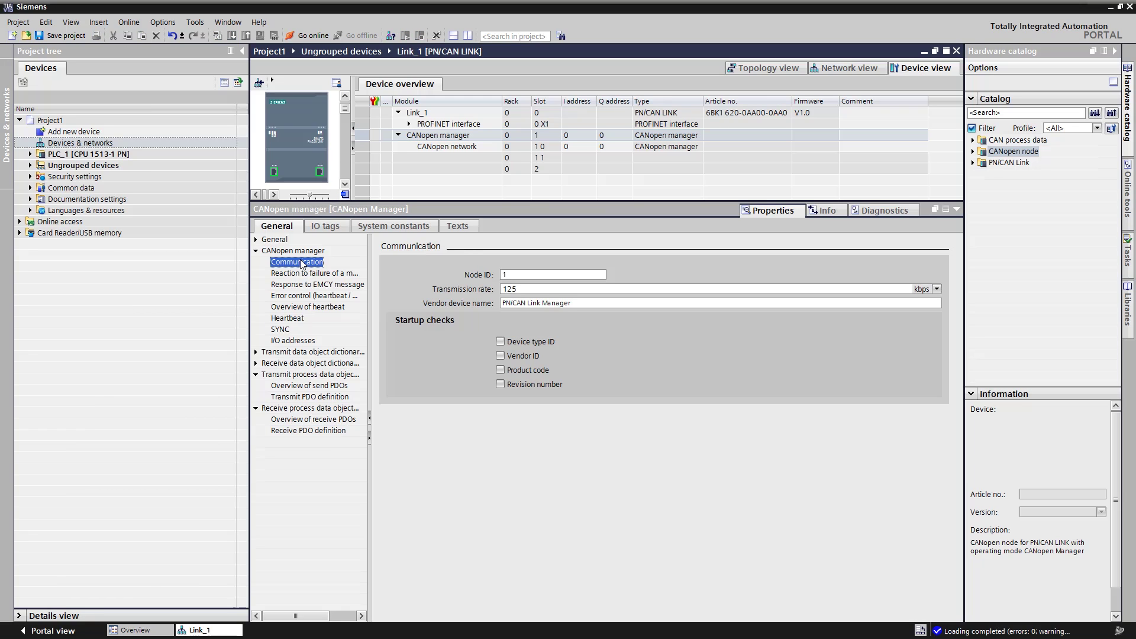
click(519, 274)
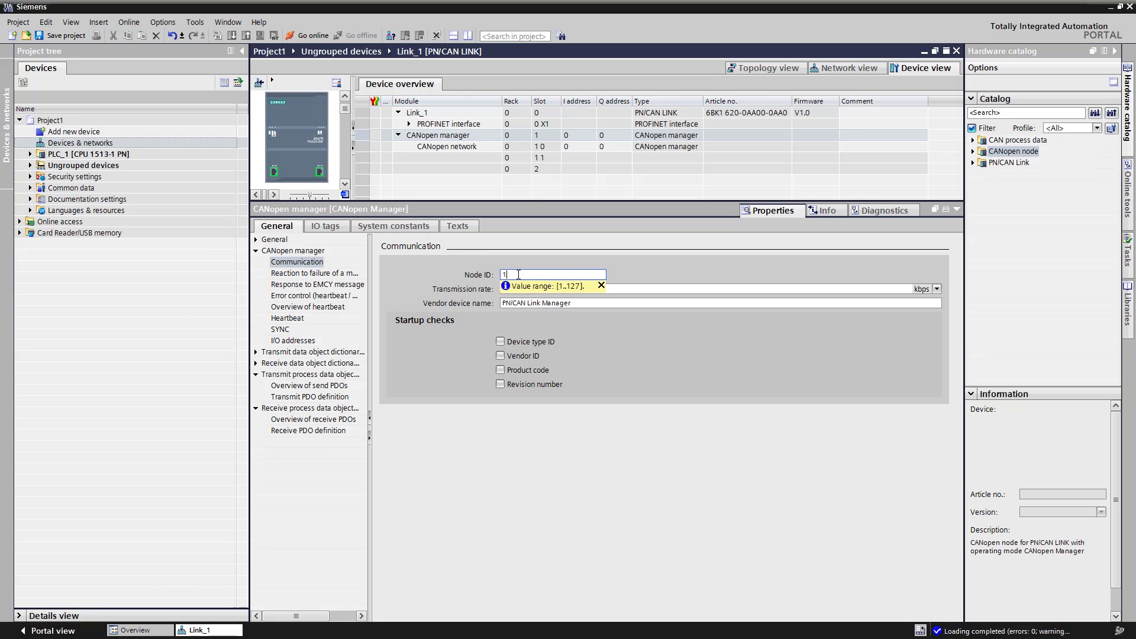
click(628, 290)
click(628, 290)
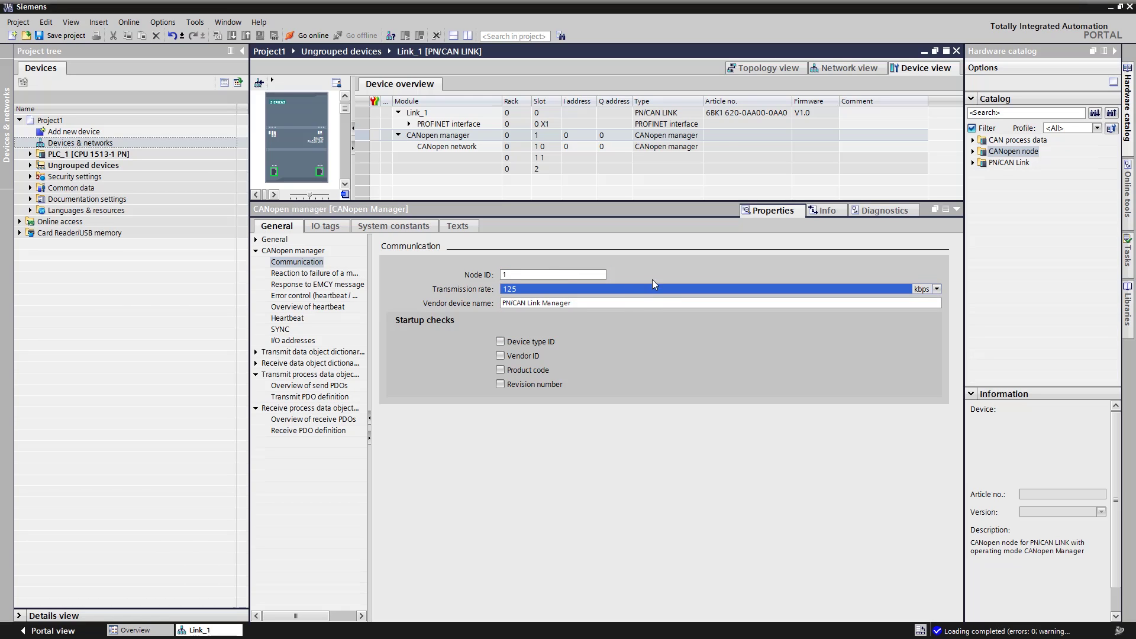
click(974, 153)
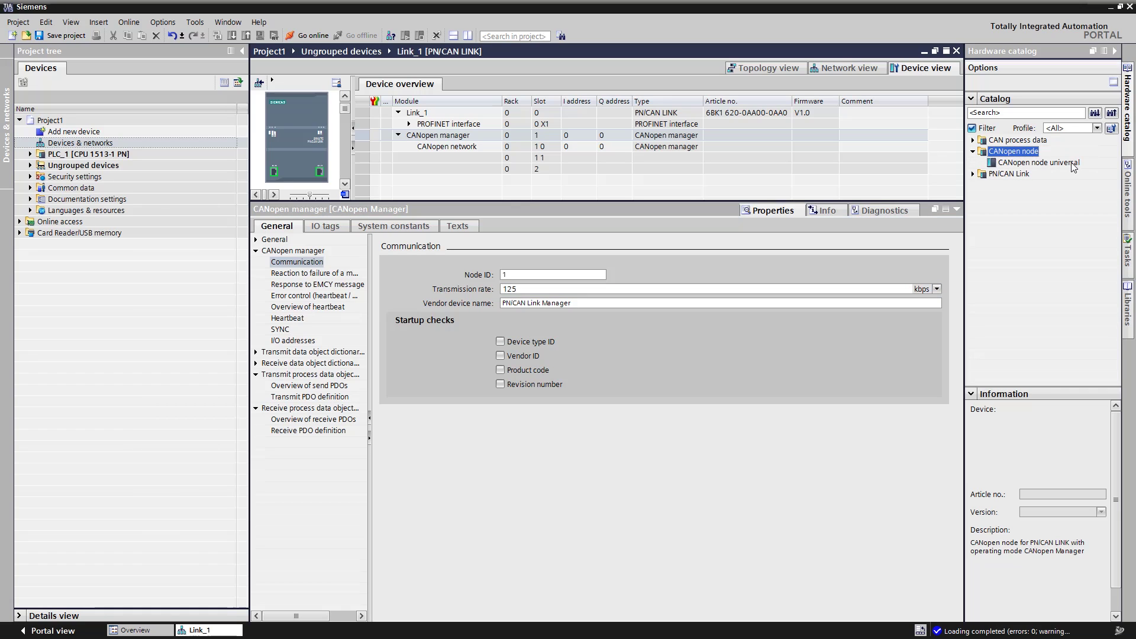
Step: Place a universal CANopen node in slot 2 and import the KSCAN30.eds file for it
drag(1070, 163, 627, 170)
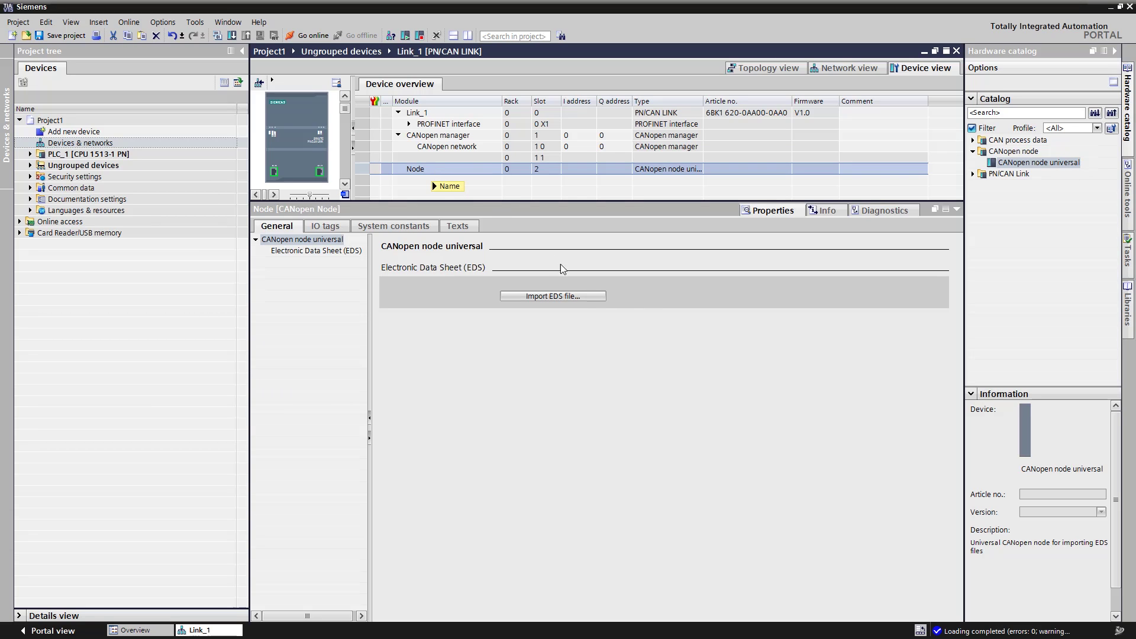
click(593, 296)
click(202, 122)
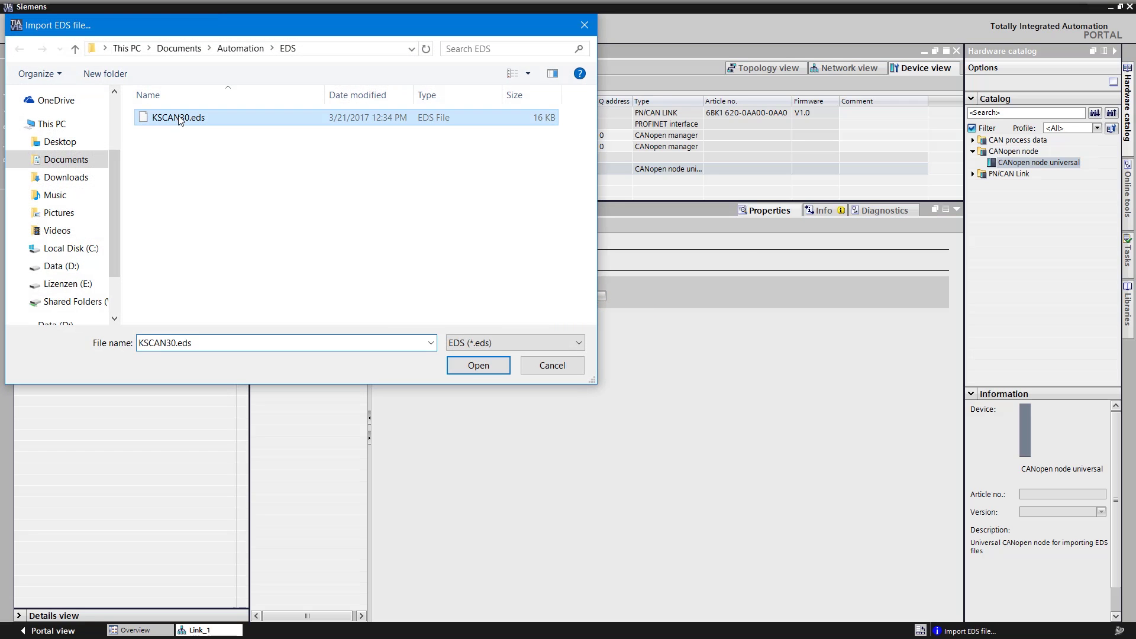
click(500, 367)
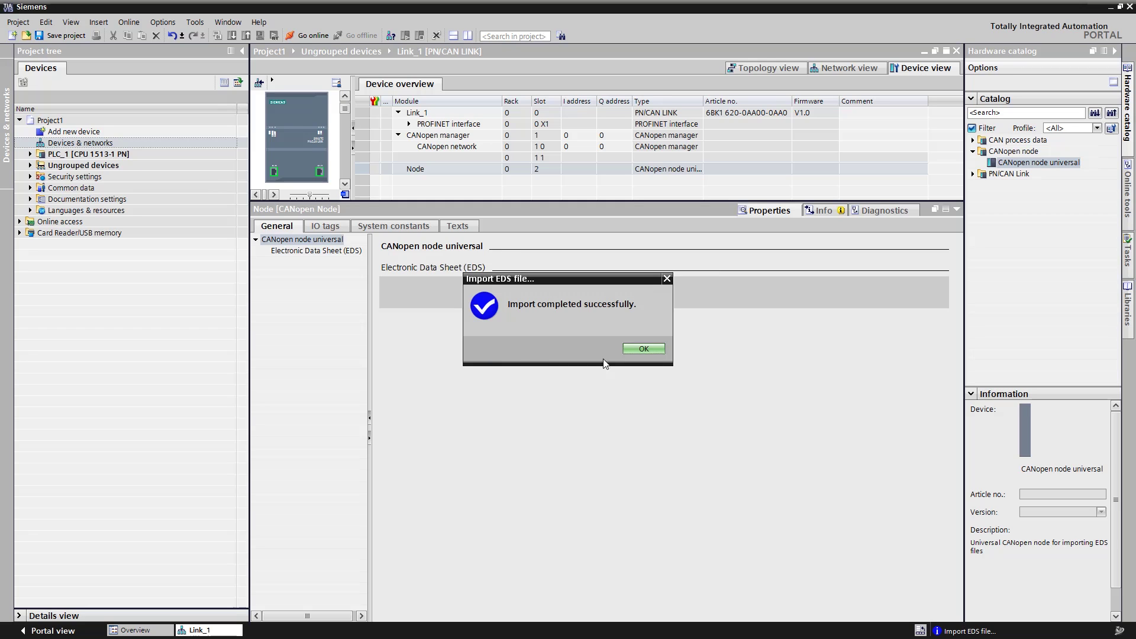
click(654, 350)
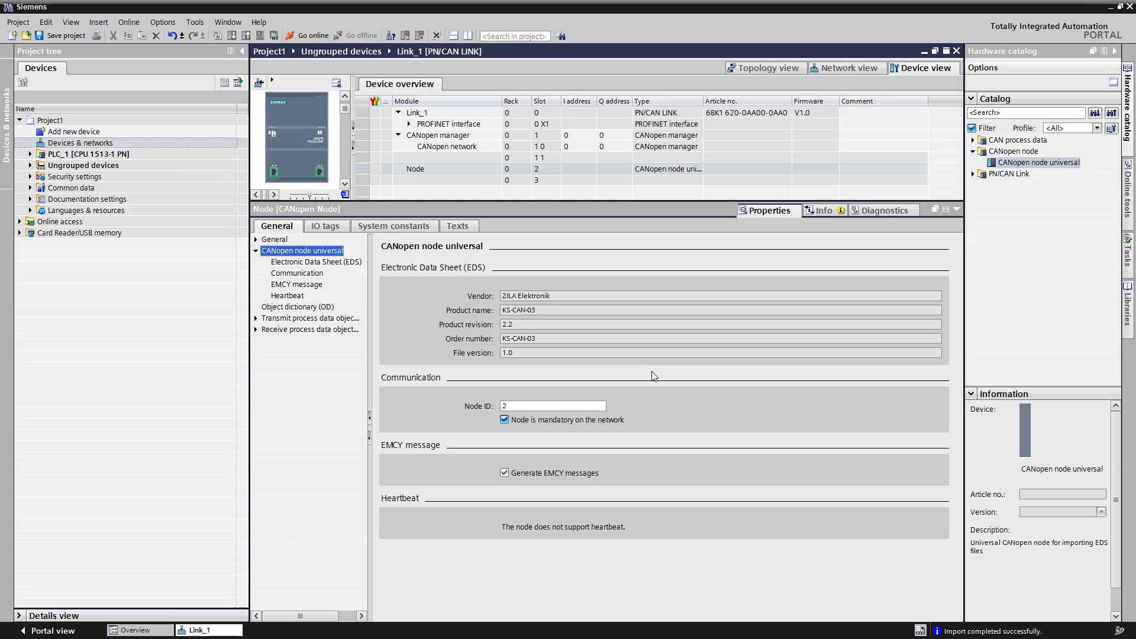
Step: Set the CANopen node's Node ID to 16
click(293, 273)
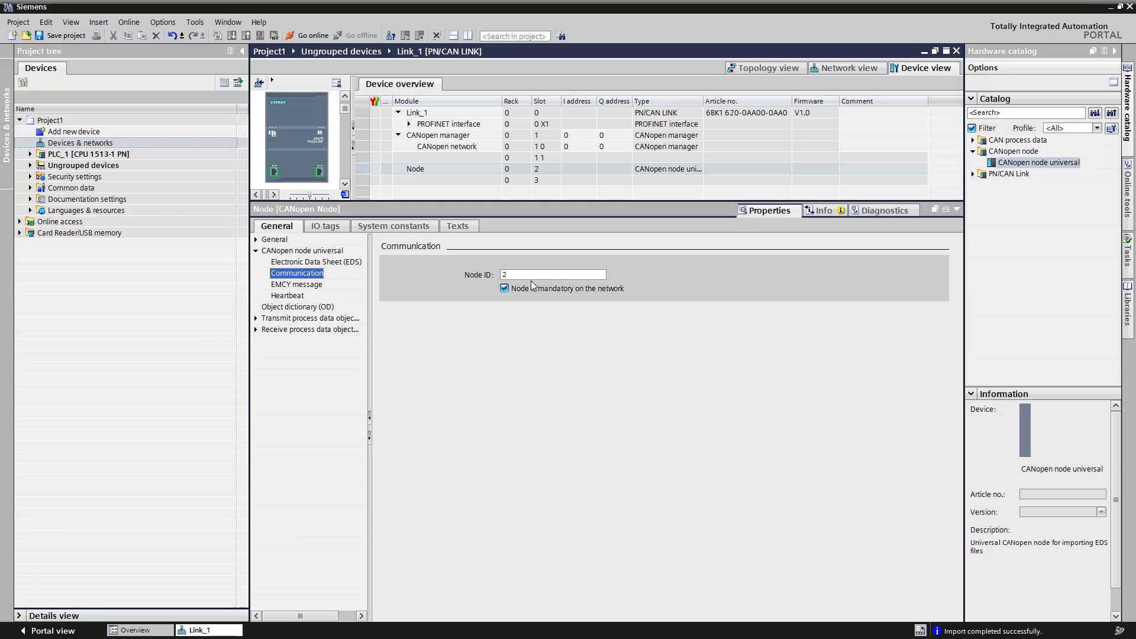
double_click(516, 275)
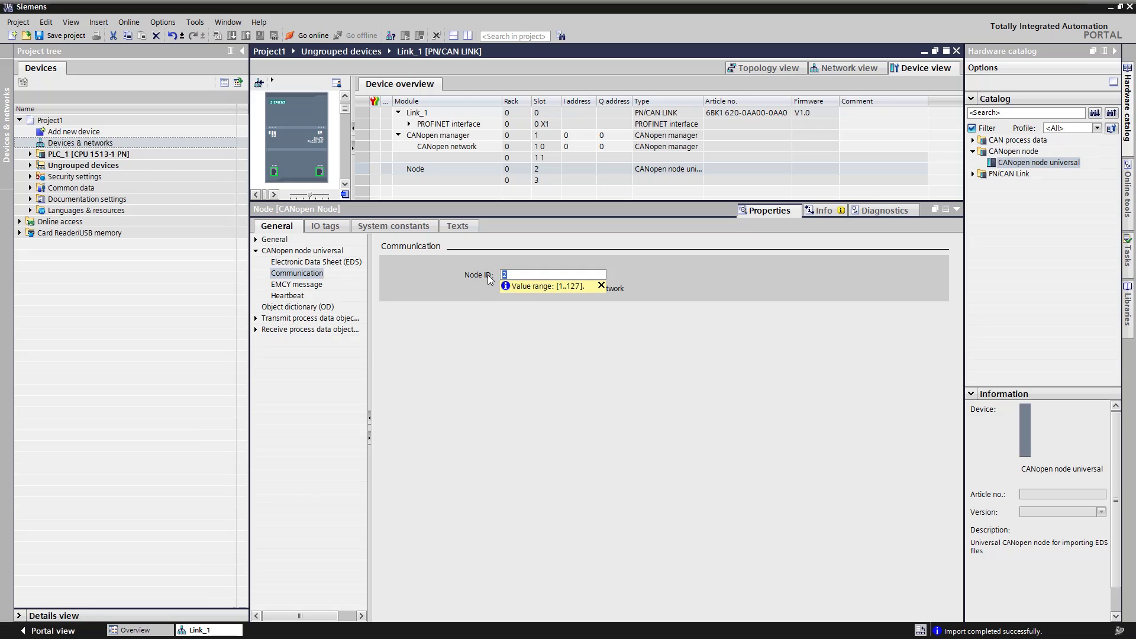
text(16)
key(Return)
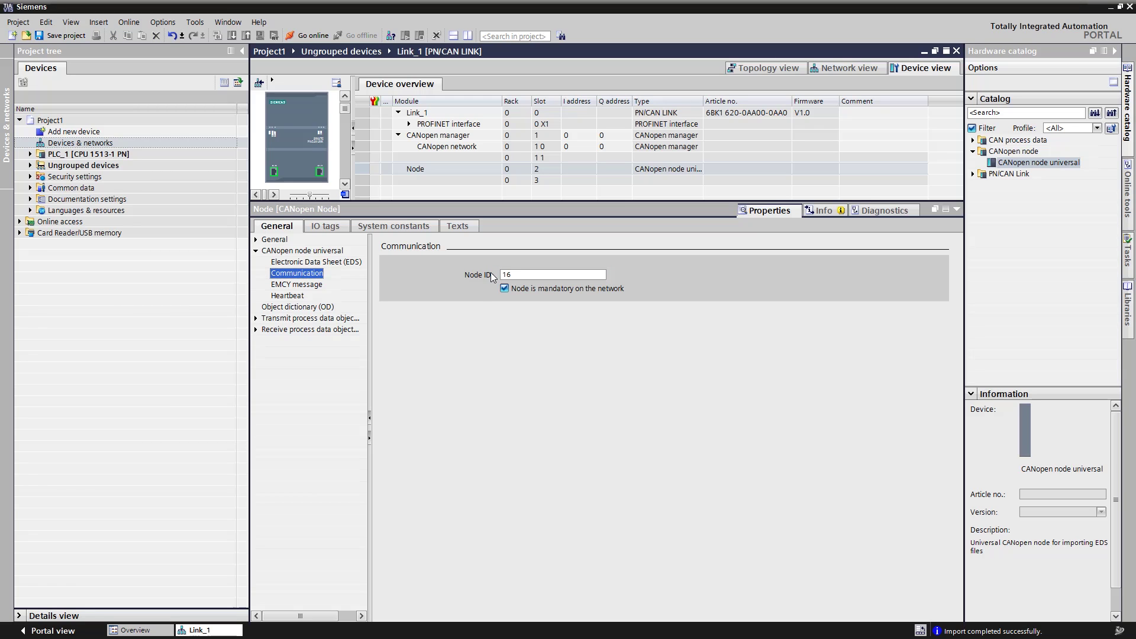
click(257, 319)
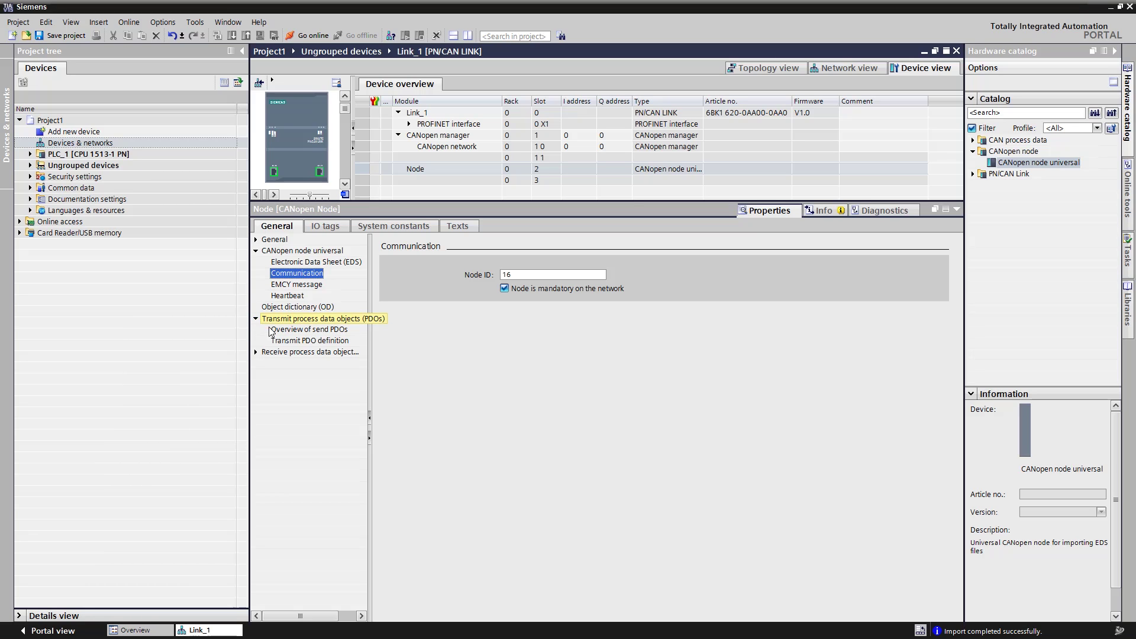
Step: Review the node's transmit PDO-001 with COB ID 190 and its mapped entries' data types
click(302, 342)
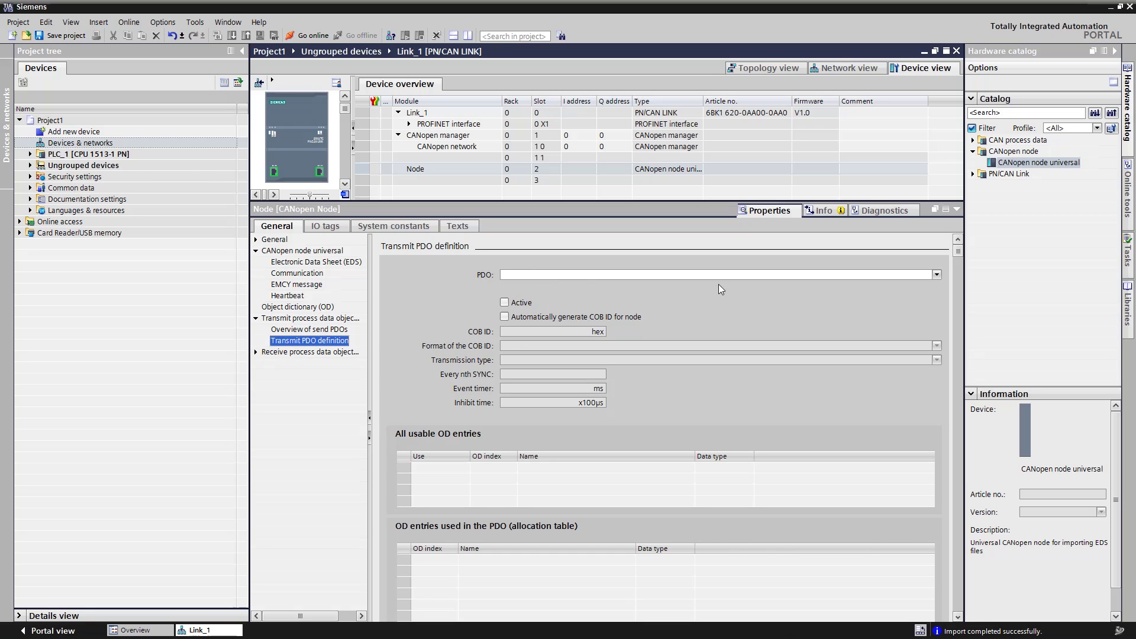
click(937, 276)
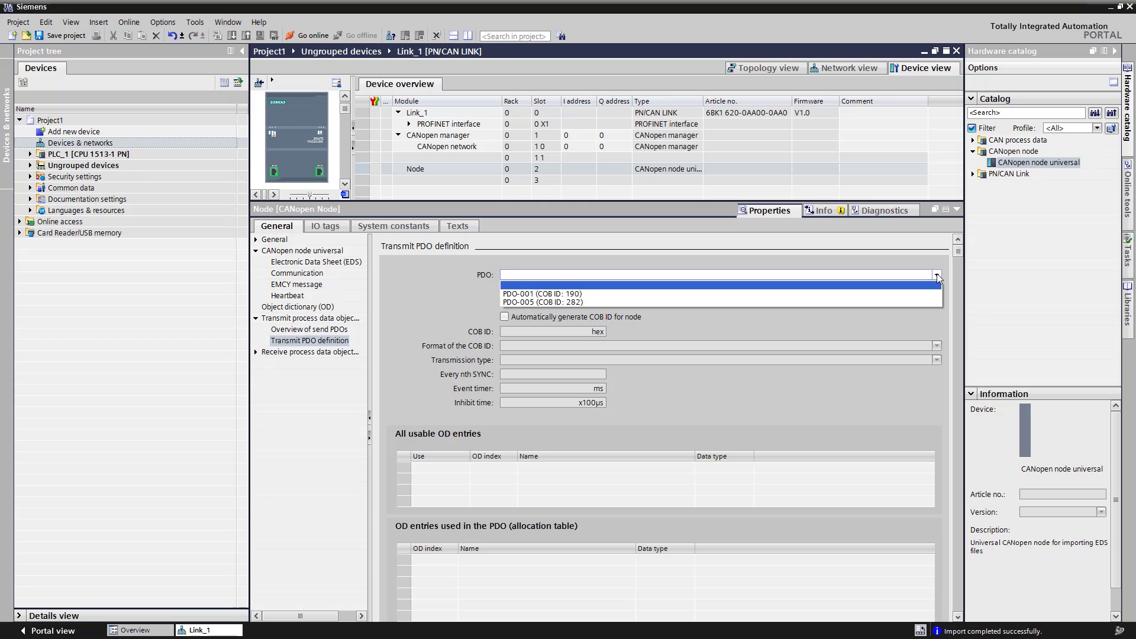
click(871, 294)
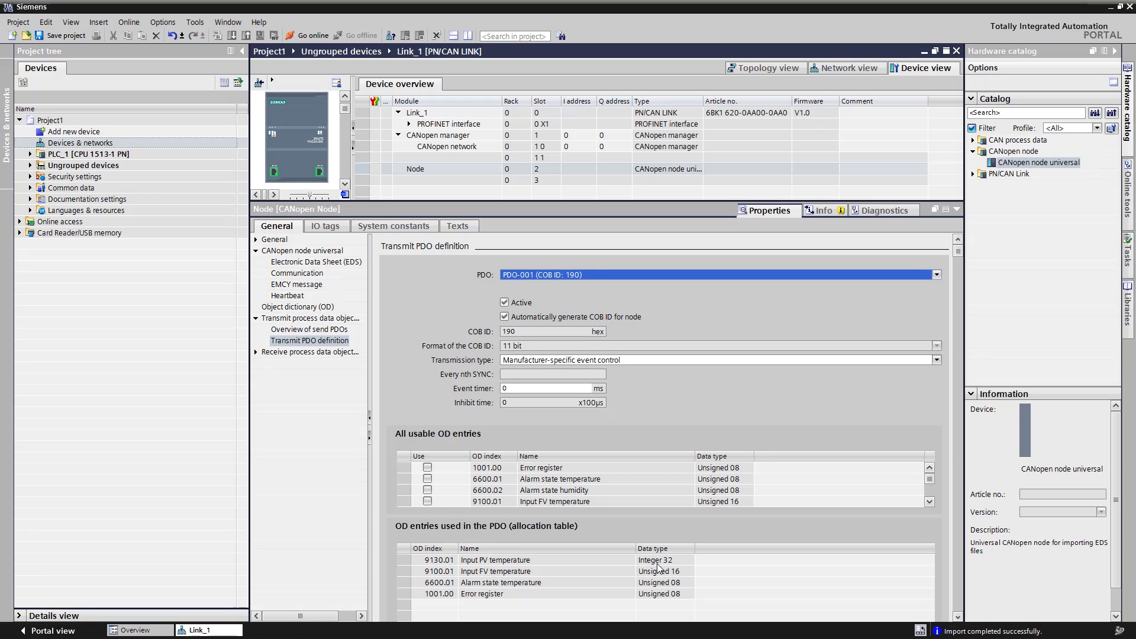
click(514, 562)
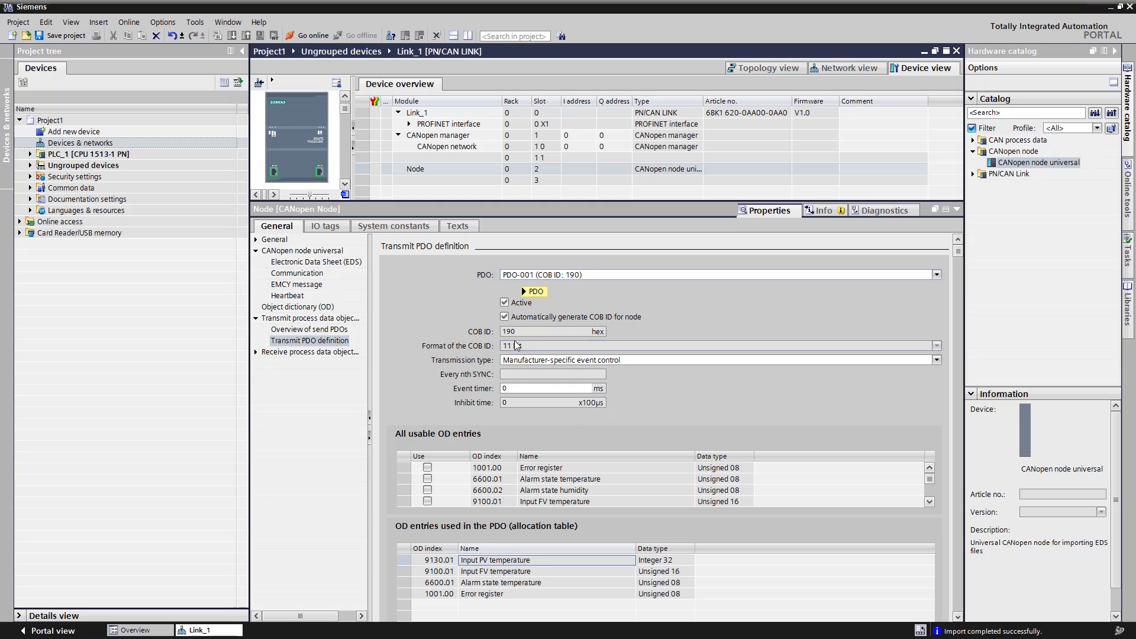
drag(517, 332, 497, 332)
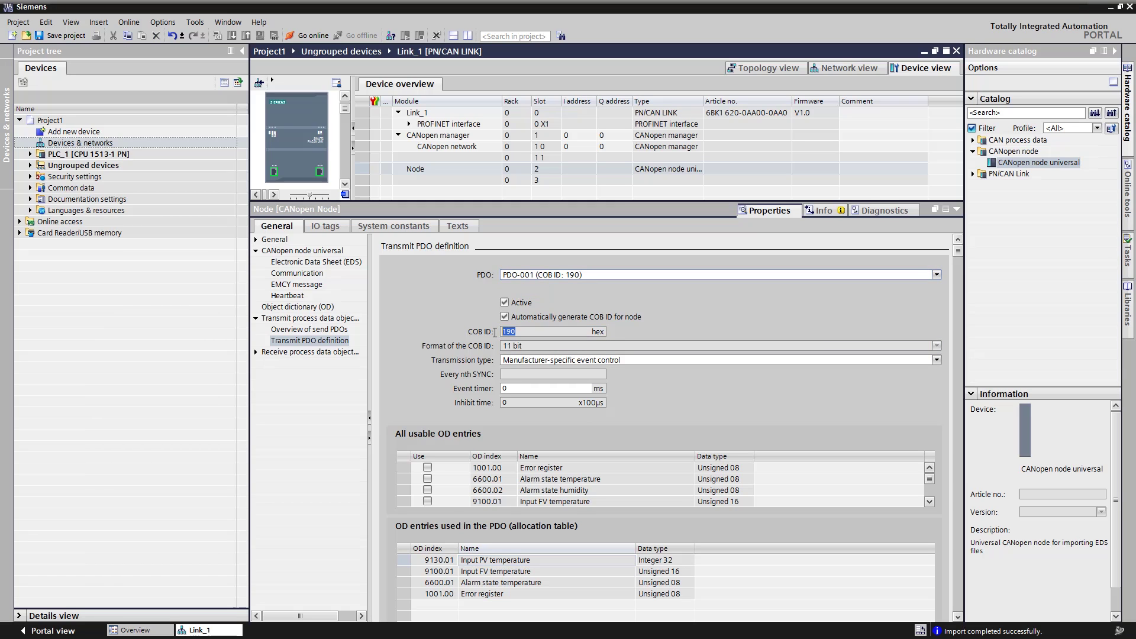
drag(645, 560, 672, 594)
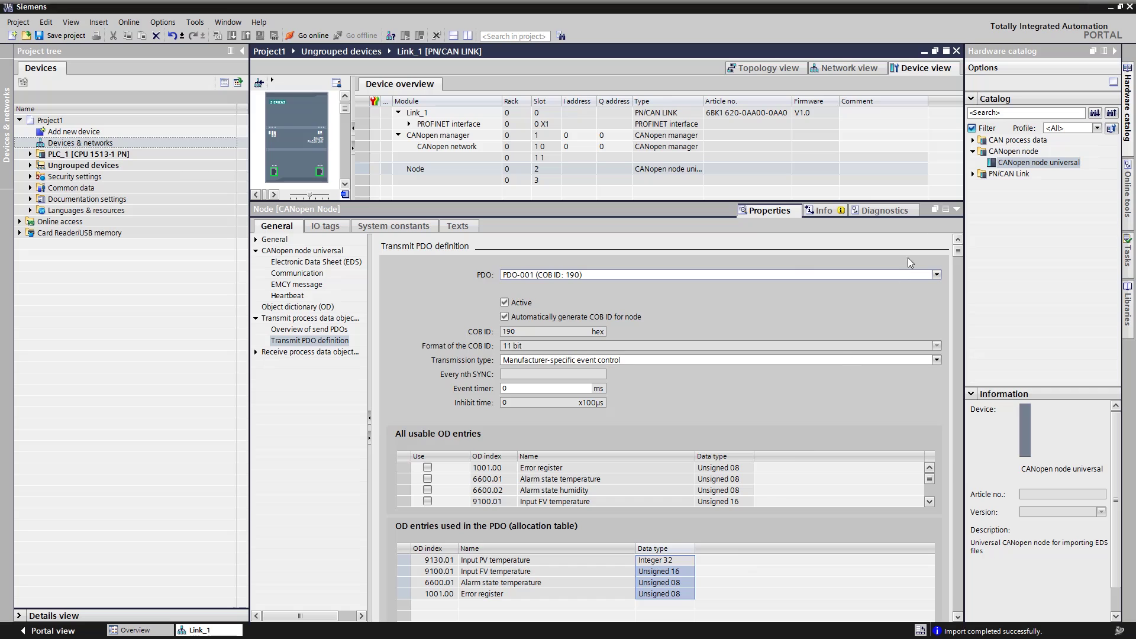
Step: Add a Receive OD_1 dictionary to the manager with first subindex 2000.01 as Integer 32
click(972, 140)
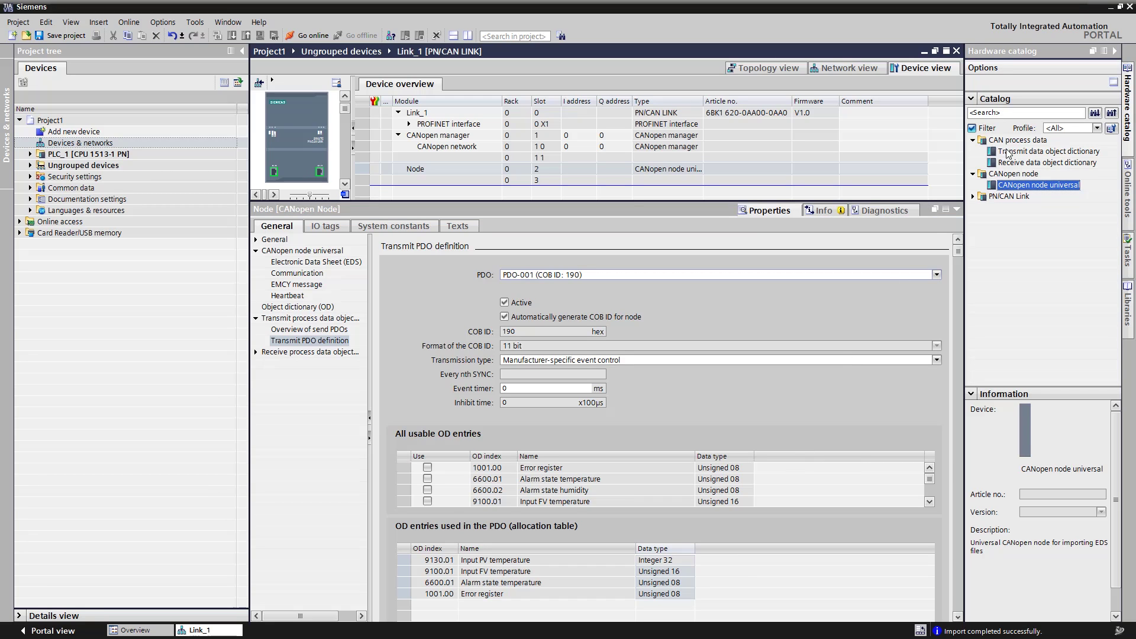
drag(1049, 163, 875, 158)
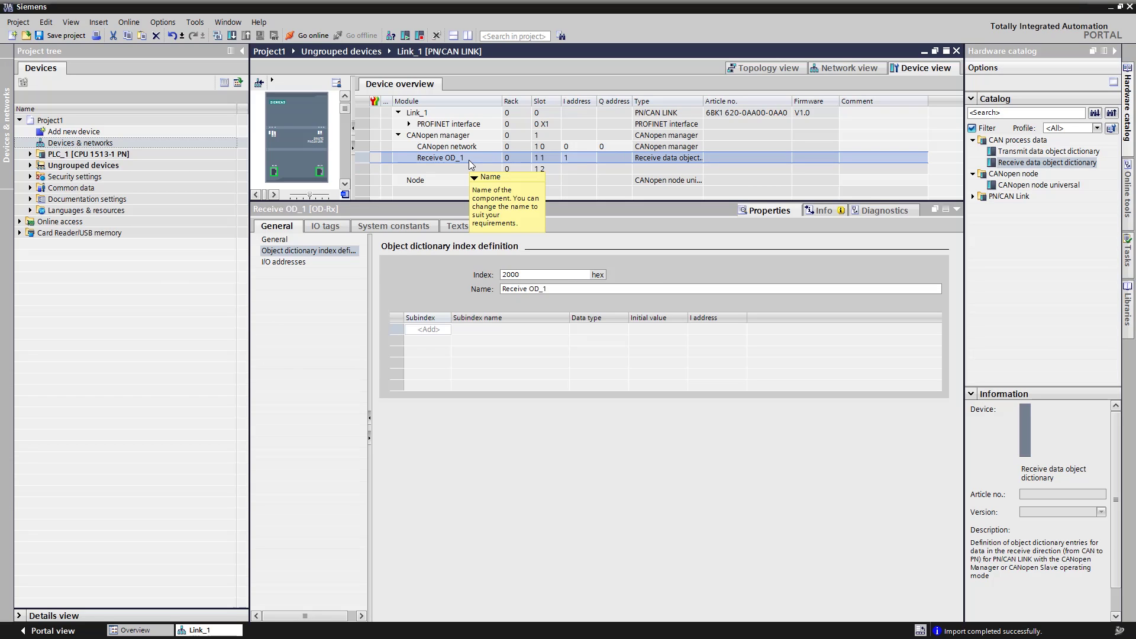
click(436, 334)
click(621, 330)
click(623, 330)
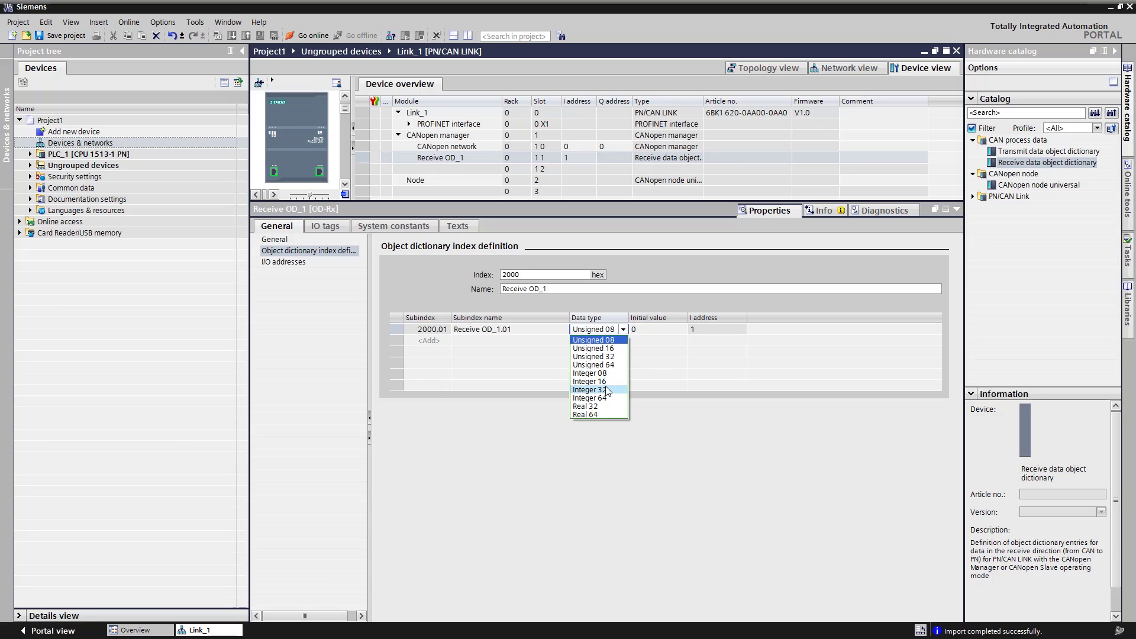
Step: Add subindexes 2000.02 as Unsigned 16 and 2000.03, 2000.04 as Unsigned 08
click(438, 342)
click(628, 342)
click(615, 362)
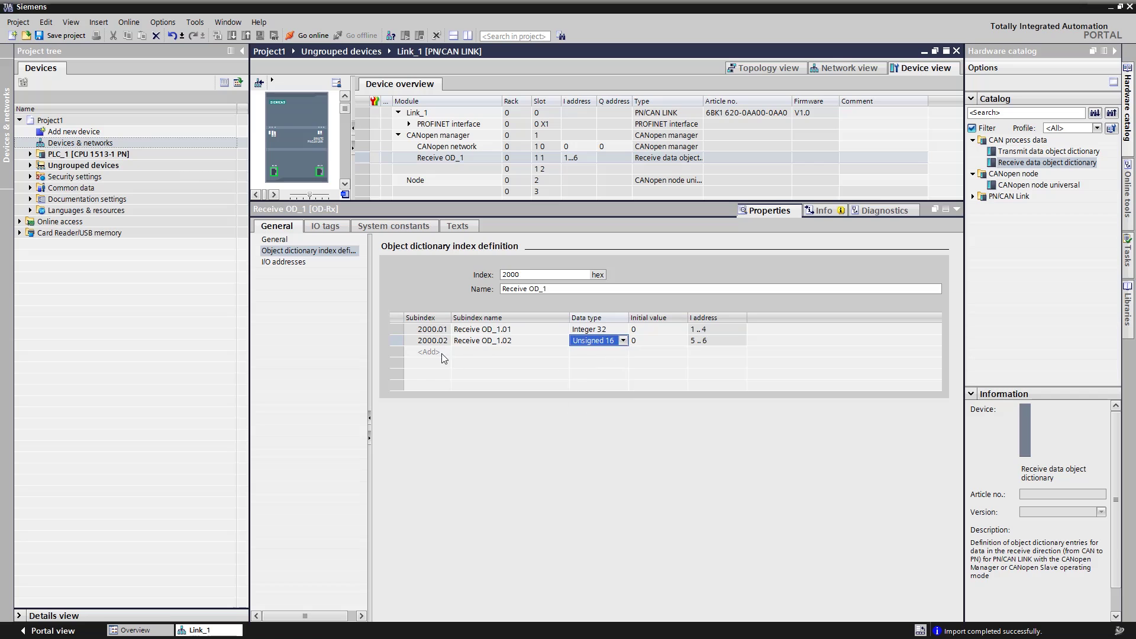
click(442, 352)
click(441, 364)
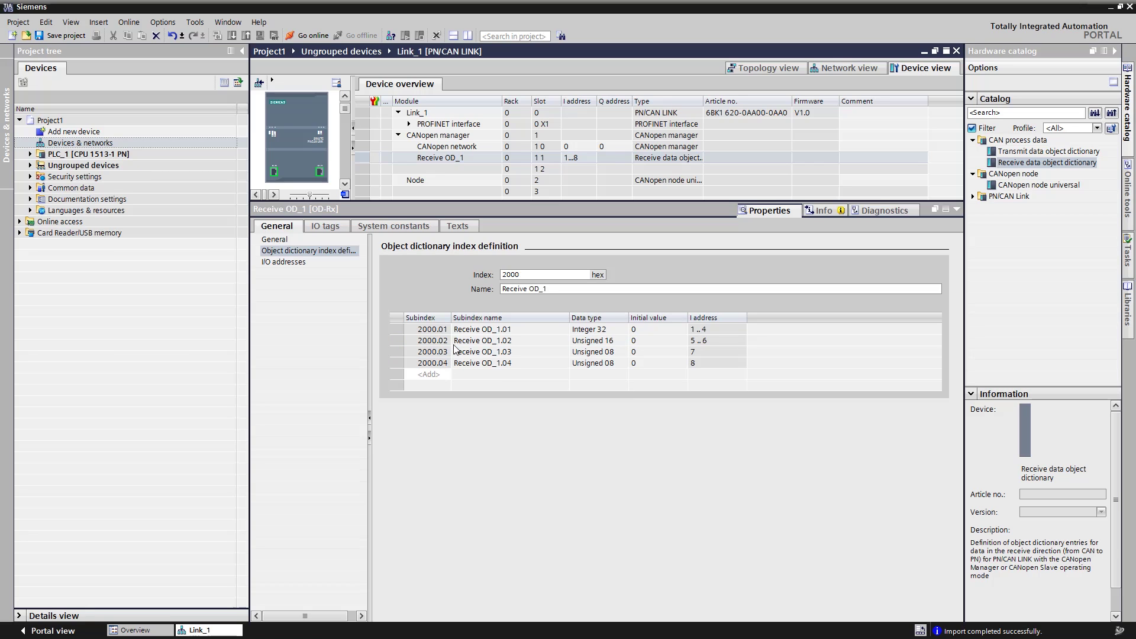
click(438, 135)
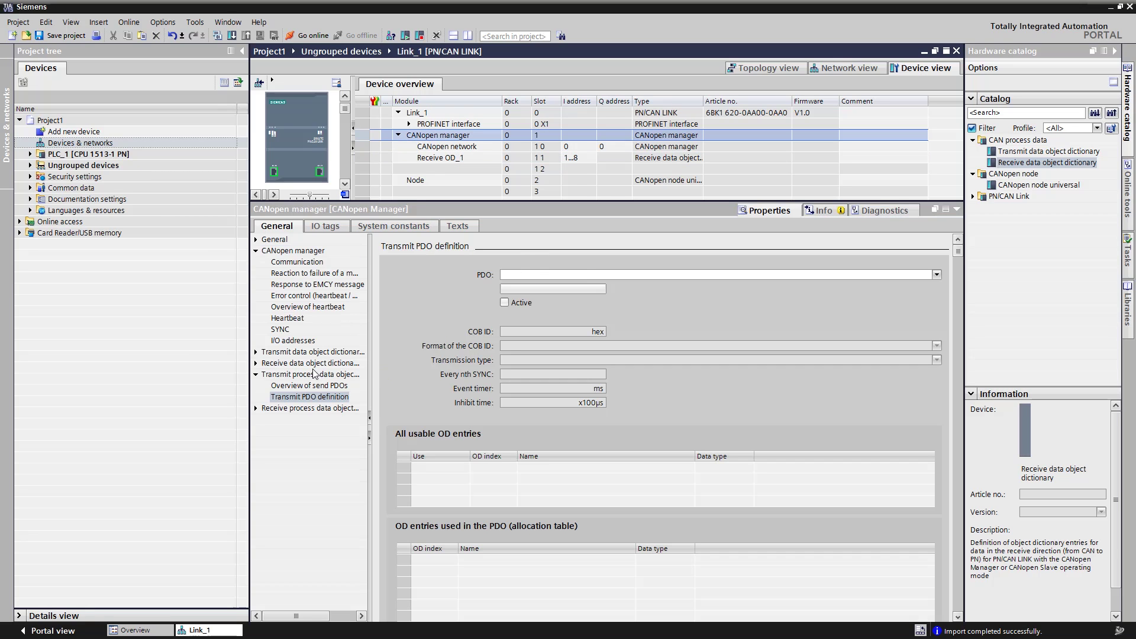
Step: Define the CANopen manager's receive PDO-001 with COB ID 190
click(257, 409)
click(323, 431)
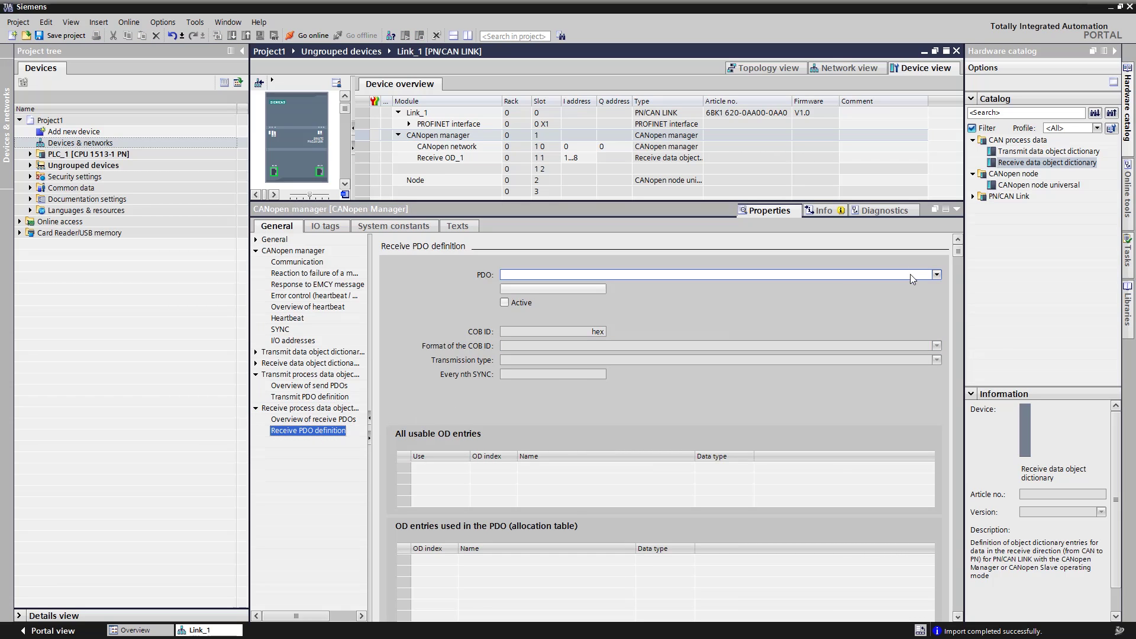
click(937, 275)
click(538, 283)
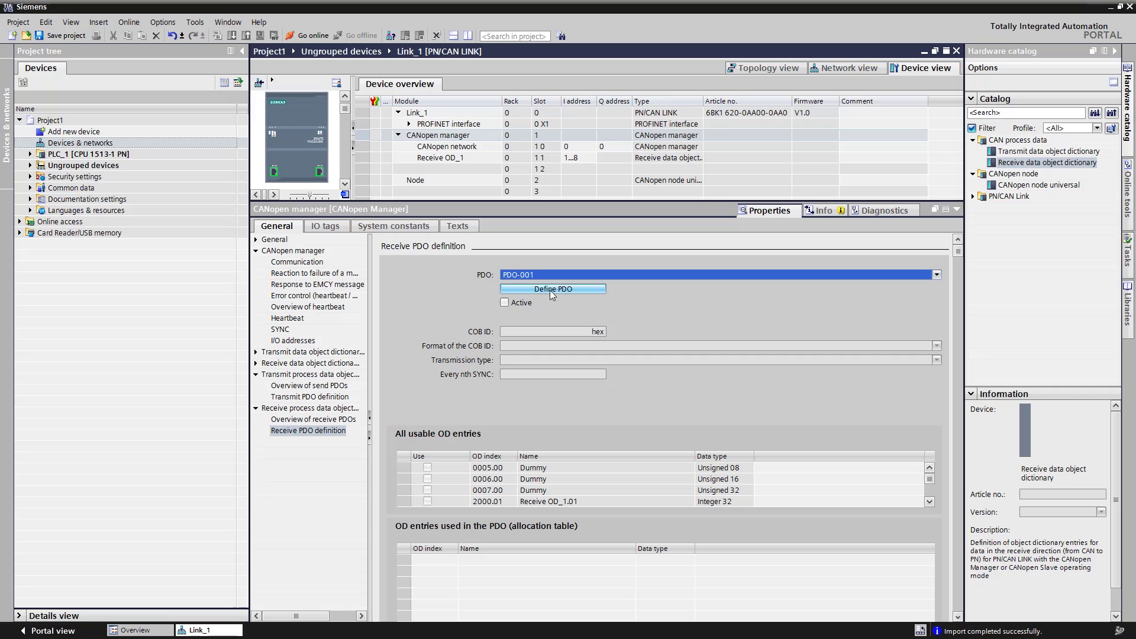
click(591, 294)
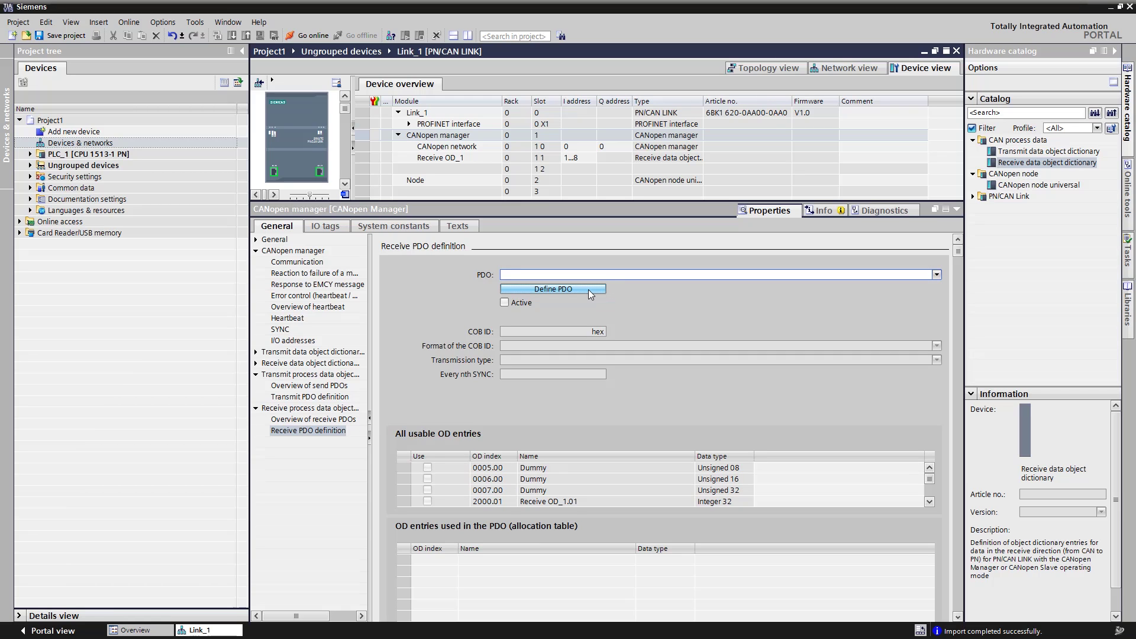
click(591, 294)
click(514, 331)
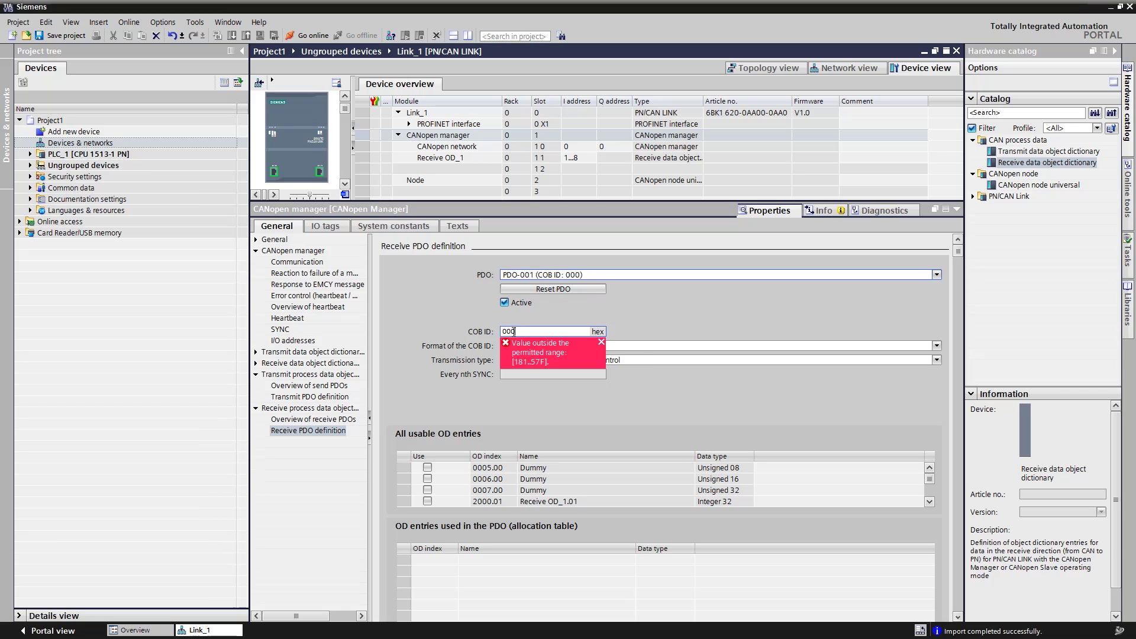
drag(514, 332, 495, 318)
text(190)
key(Return)
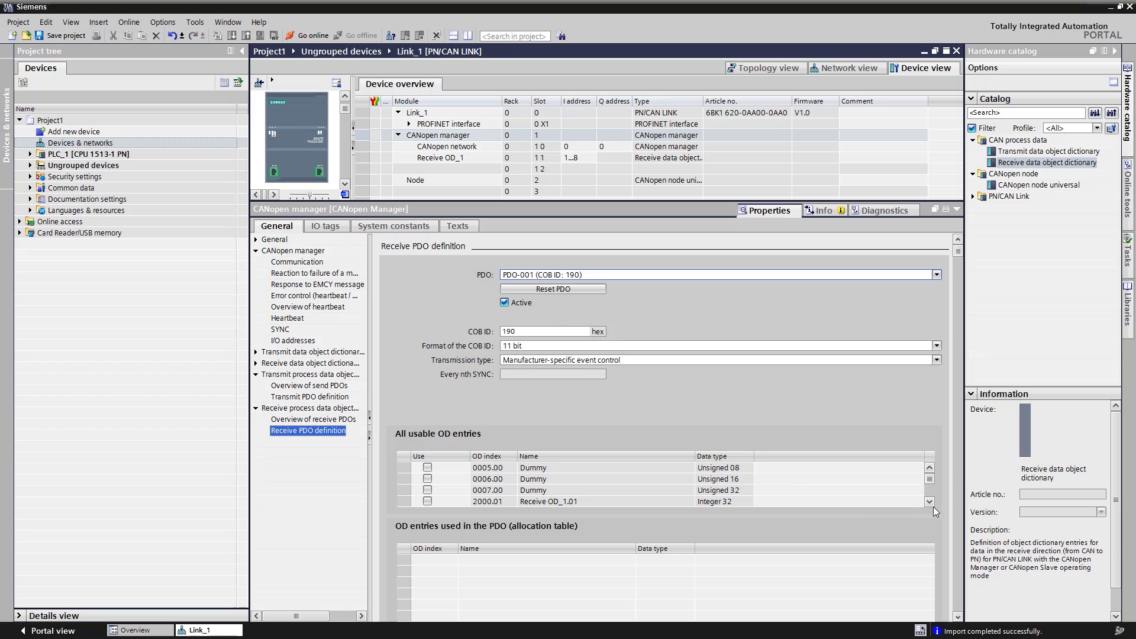
Step: Map Receive OD_1 entries 2000.01 through 2000.04 into receive PDO-001
scroll(724, 479, down, 2)
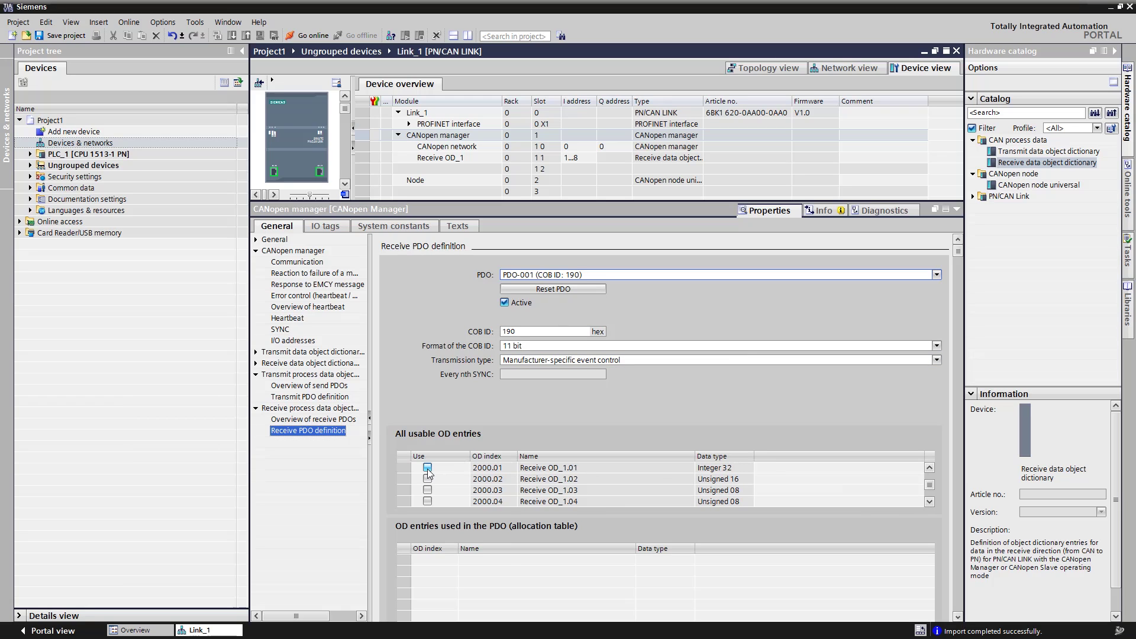
click(427, 467)
click(427, 478)
click(427, 490)
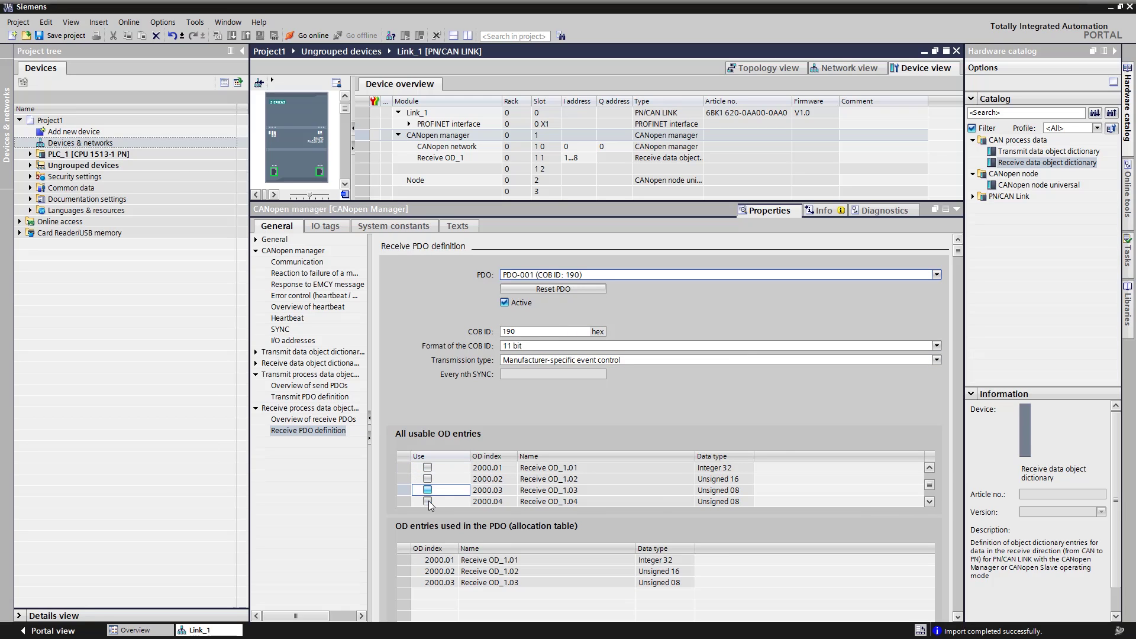
click(428, 501)
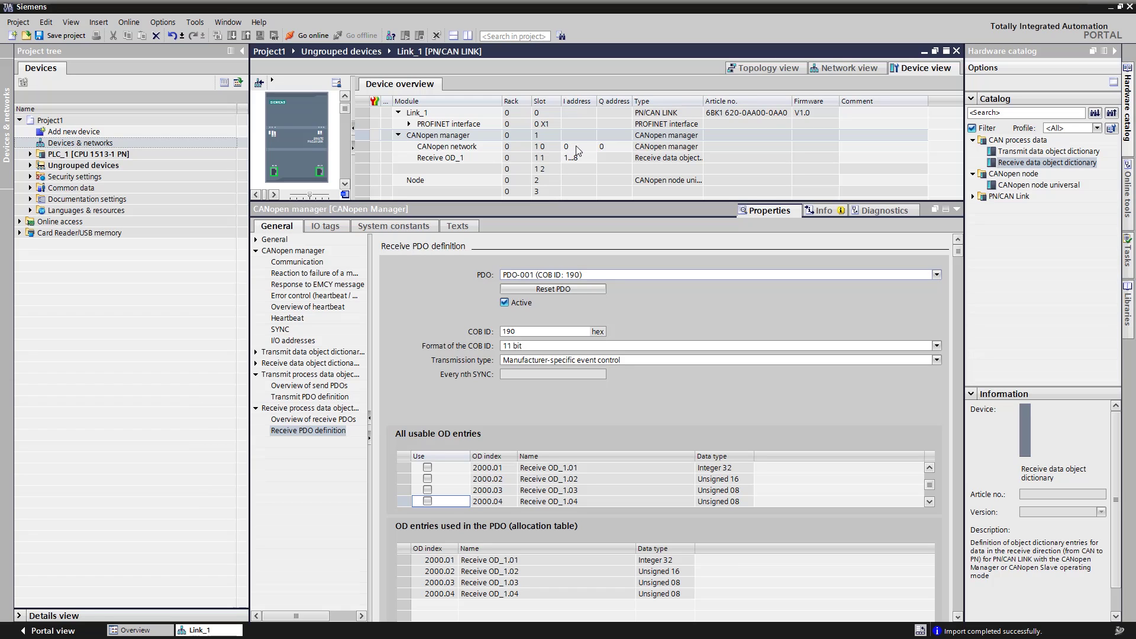
Step: Check Receive OD_1's input addresses 1…8 and open PLC_1's Show all tags table
click(580, 151)
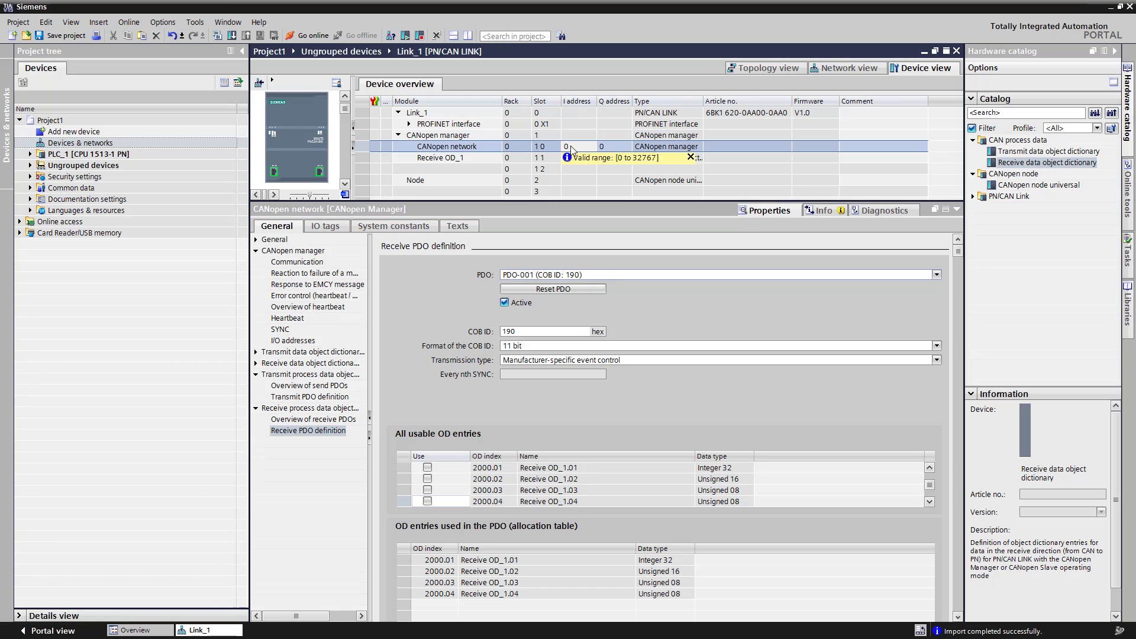
click(586, 158)
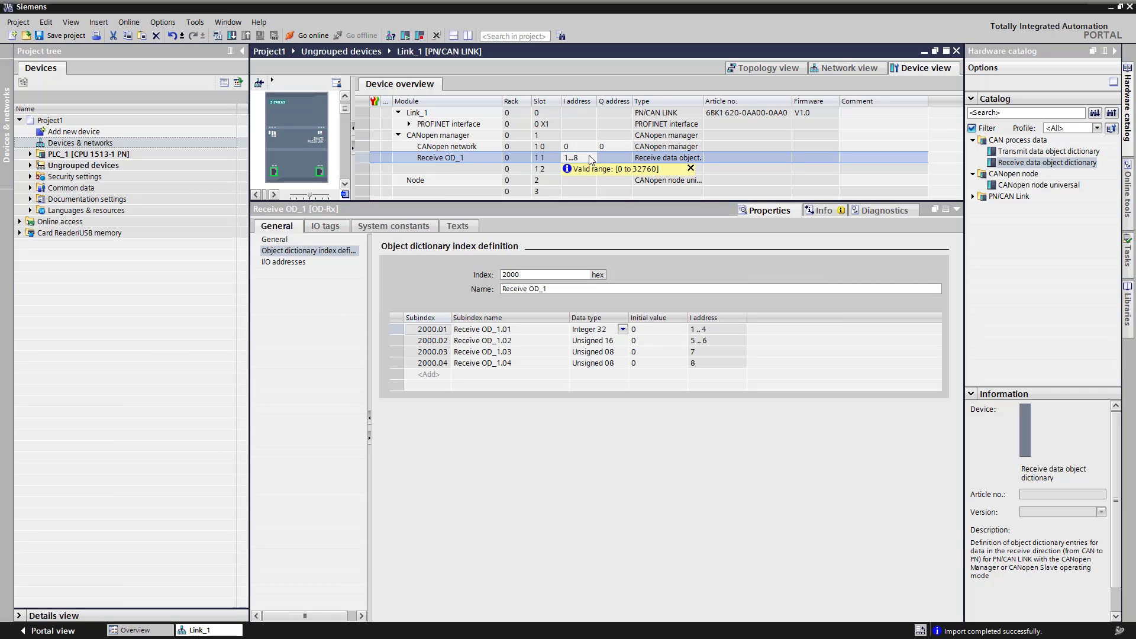
click(31, 155)
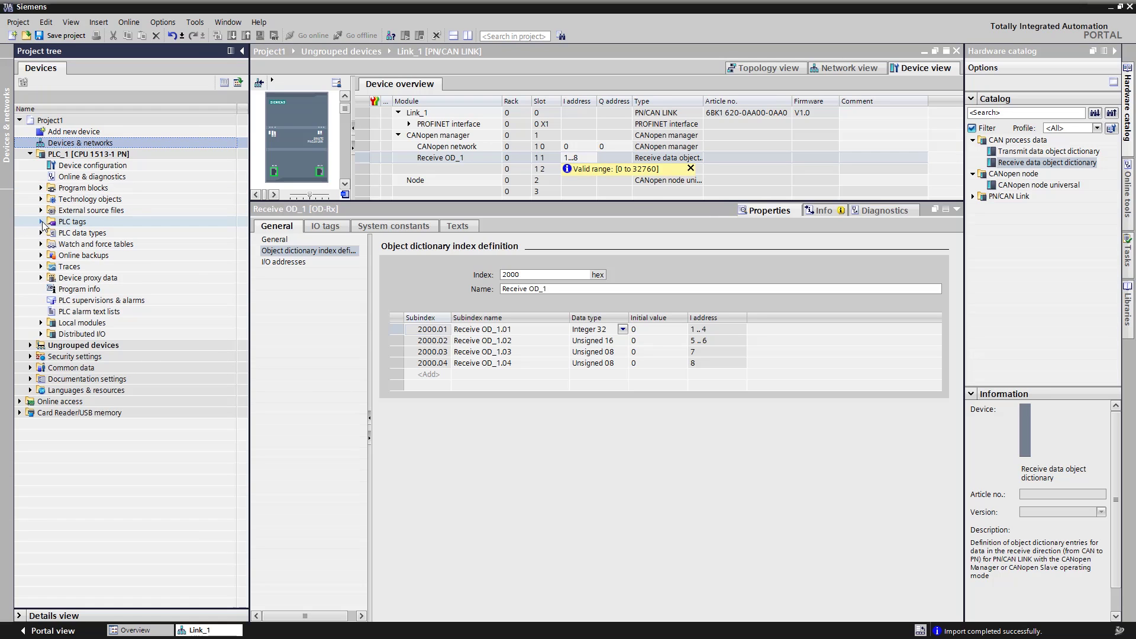
click(41, 222)
double_click(90, 233)
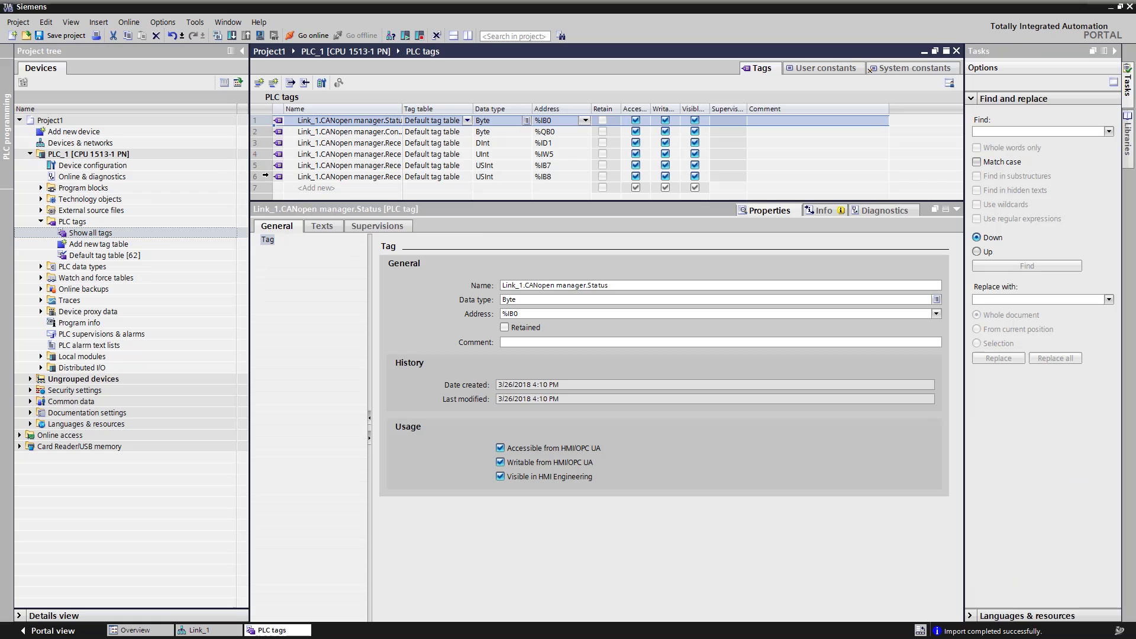
Step: Copy all six Link_1 CANopen manager tags from the PLC tags table
key(ctrl+a)
right_click(265, 175)
click(298, 224)
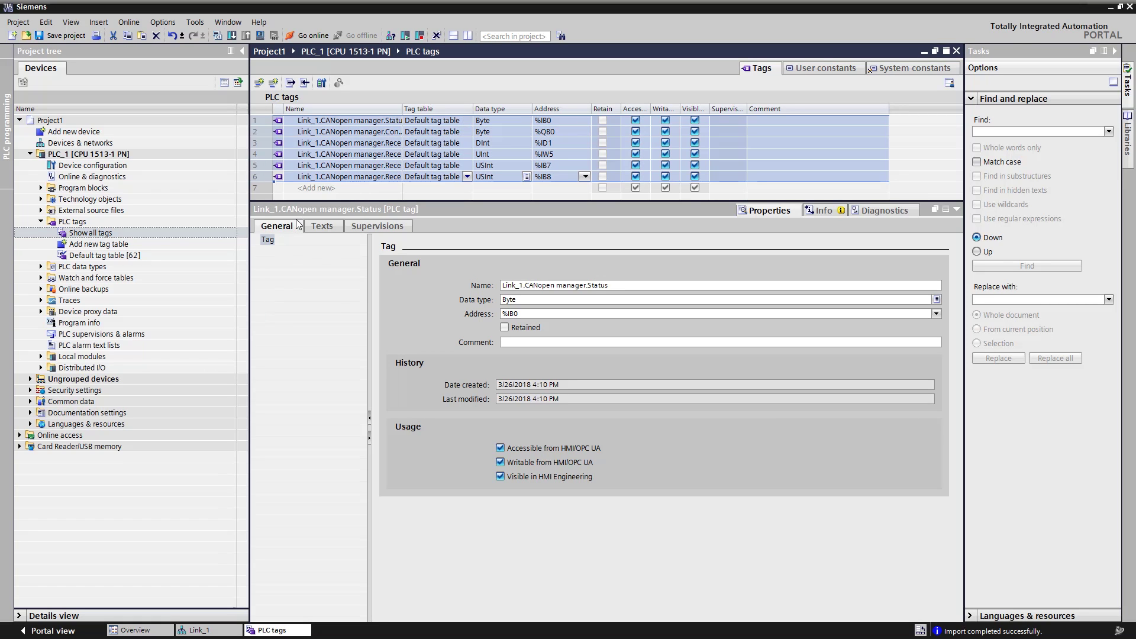
click(41, 278)
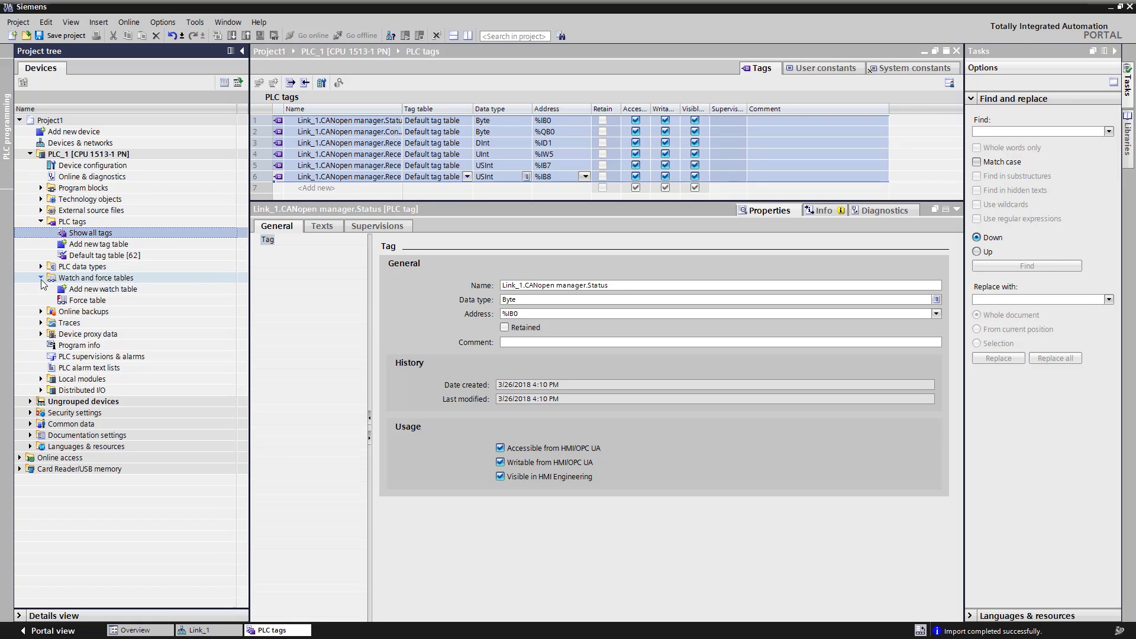
Step: Create Watch table_1, paste the six copied Link_1 tags, and widen the Name column
click(108, 290)
double_click(109, 294)
right_click(261, 108)
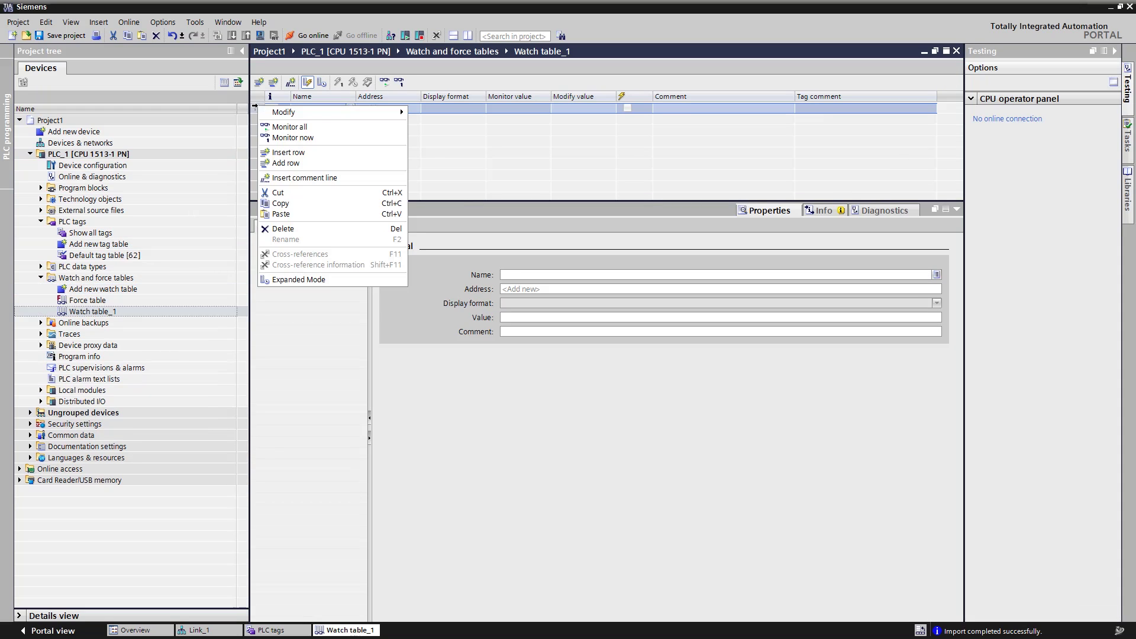
click(283, 213)
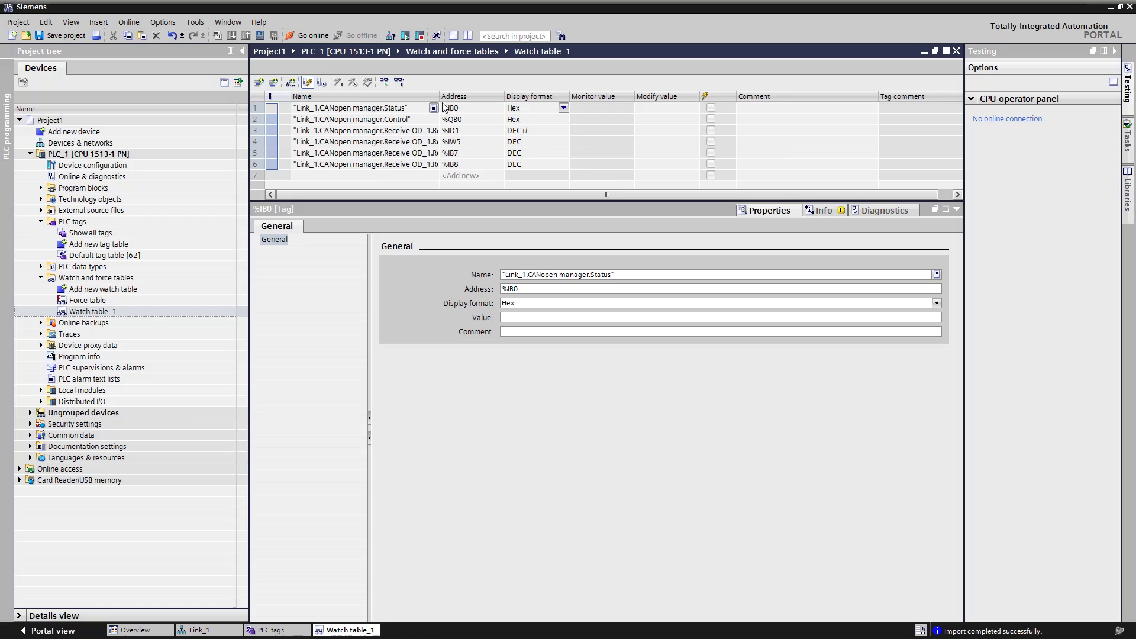
drag(442, 104, 519, 105)
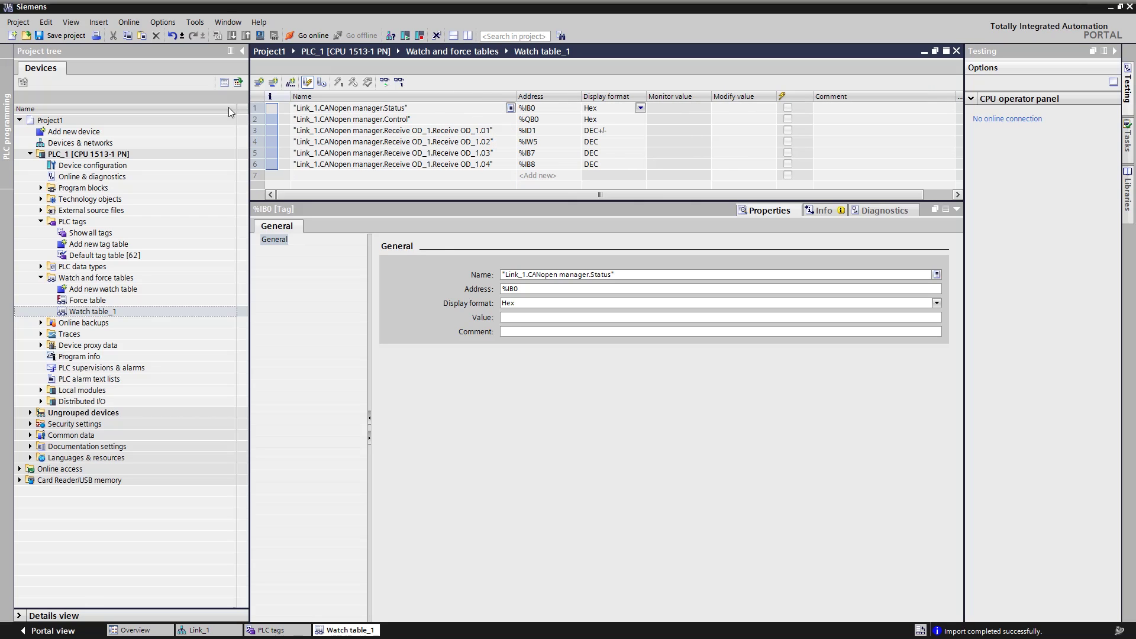
click(77, 155)
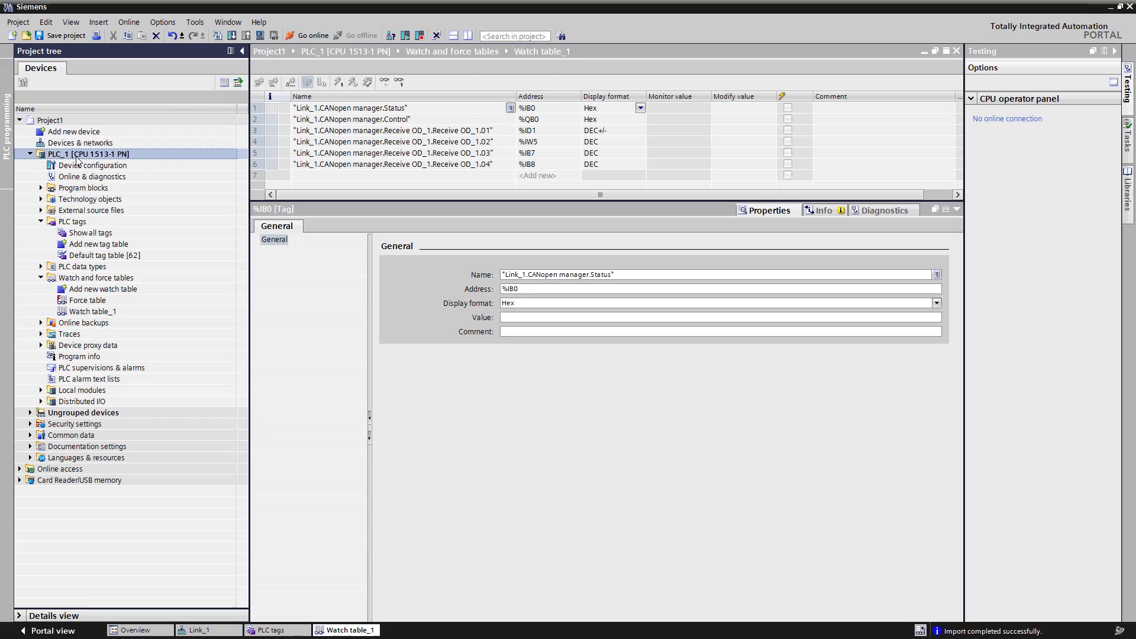
Step: Download the configuration to the found PLC_1 with Start module selected after loading
click(233, 36)
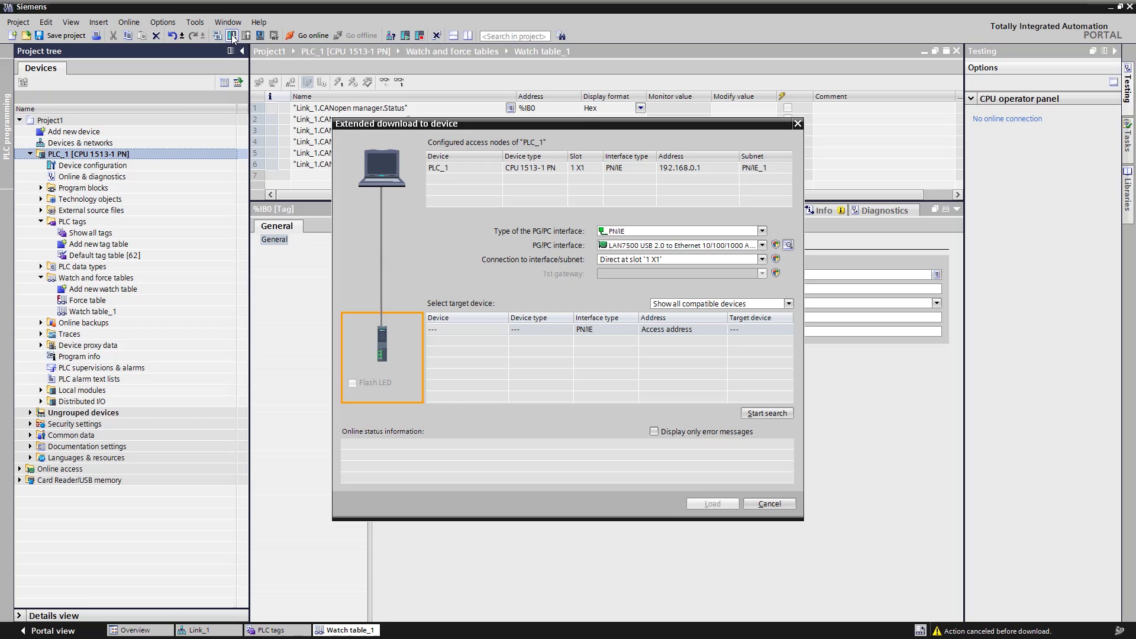
click(771, 414)
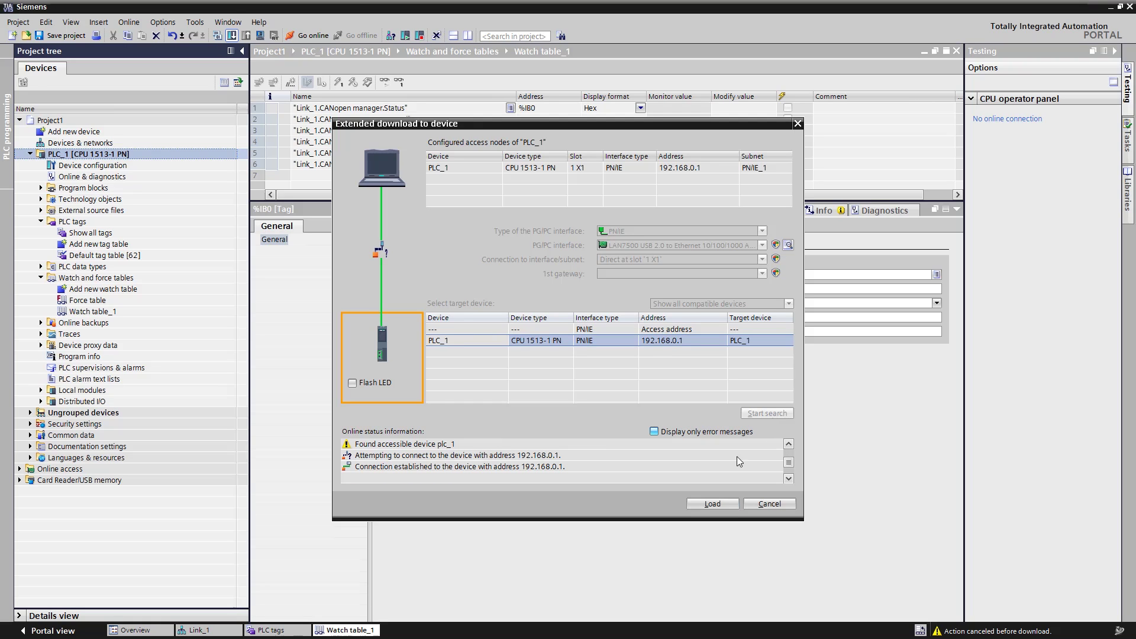
click(731, 507)
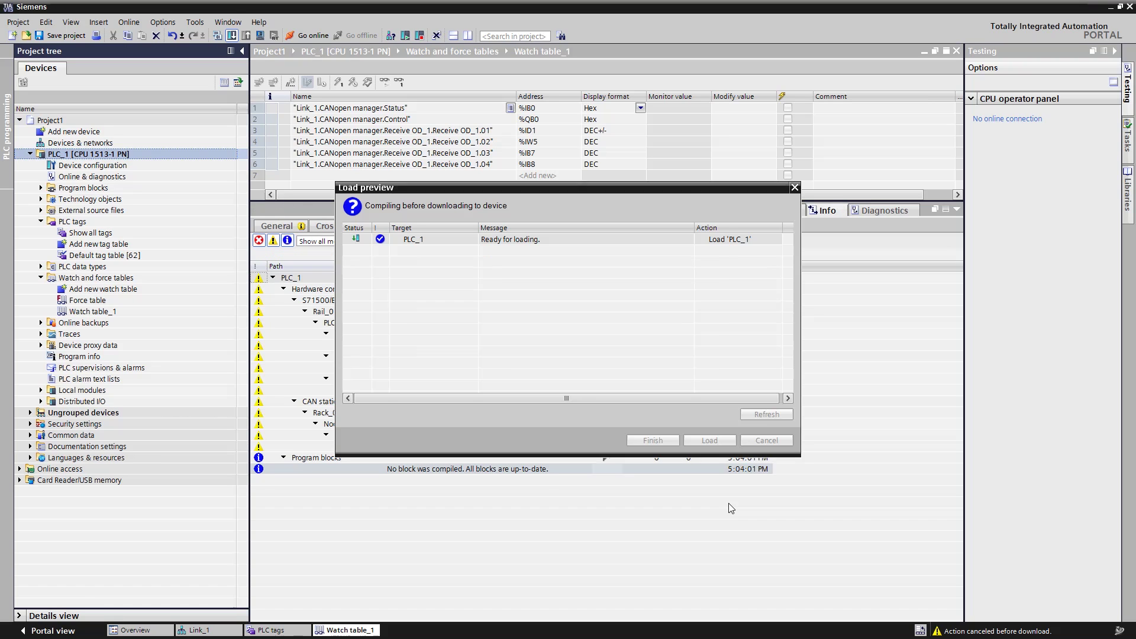
click(725, 443)
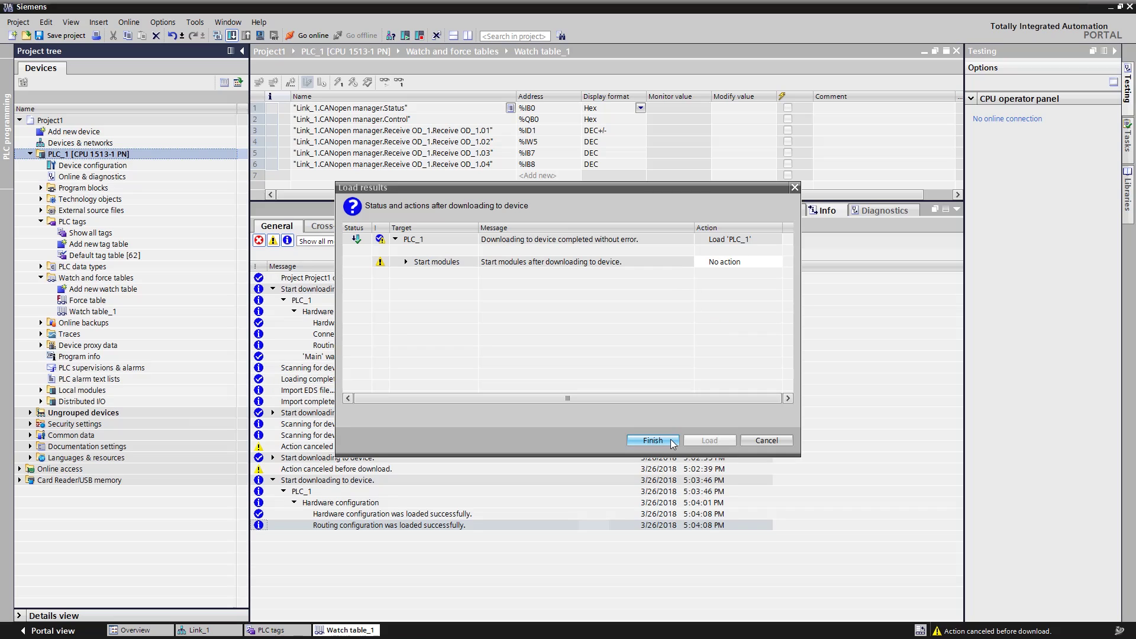
click(755, 267)
click(753, 264)
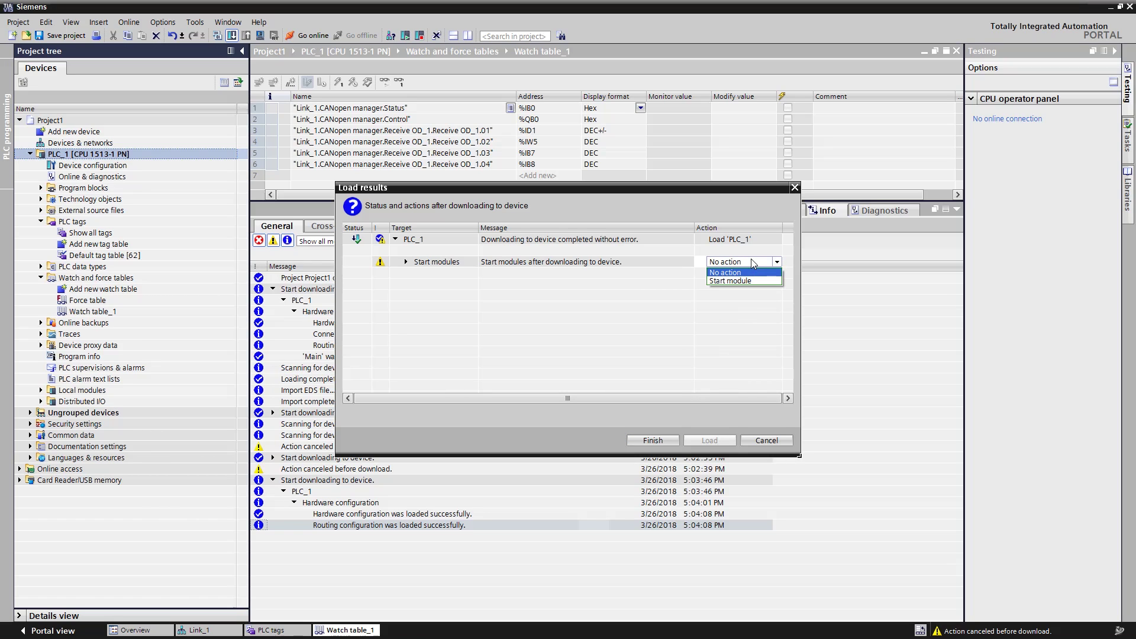
click(737, 281)
click(676, 441)
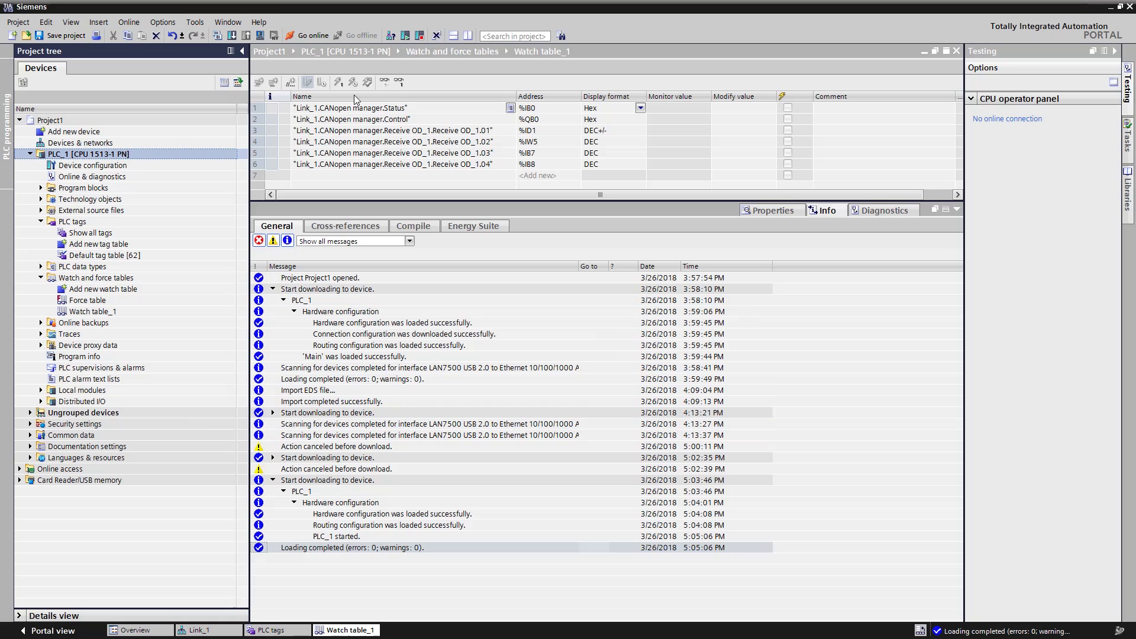
Step: Go online with PLC_1 and select the Link_1 PN/CAN LINK under Distributed I/O
click(300, 35)
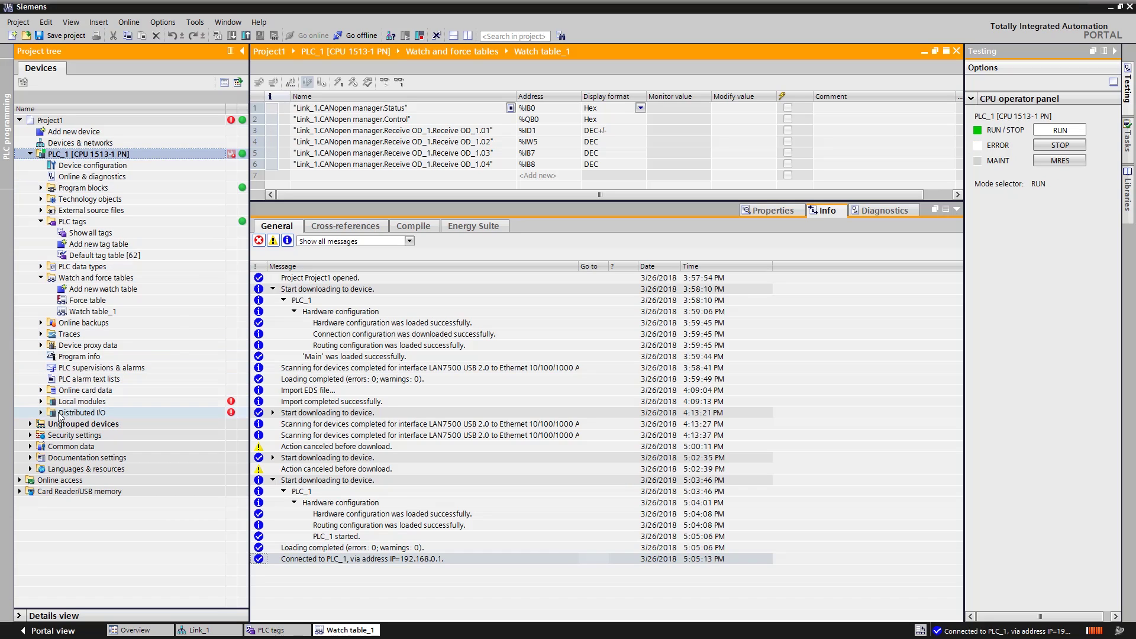
click(40, 413)
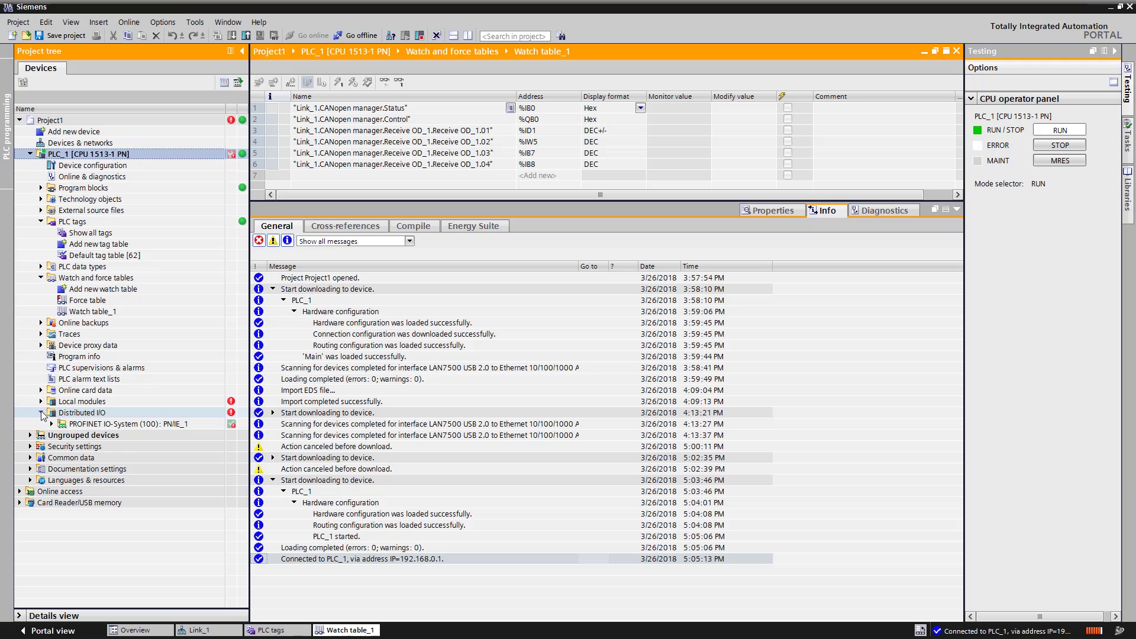
click(51, 423)
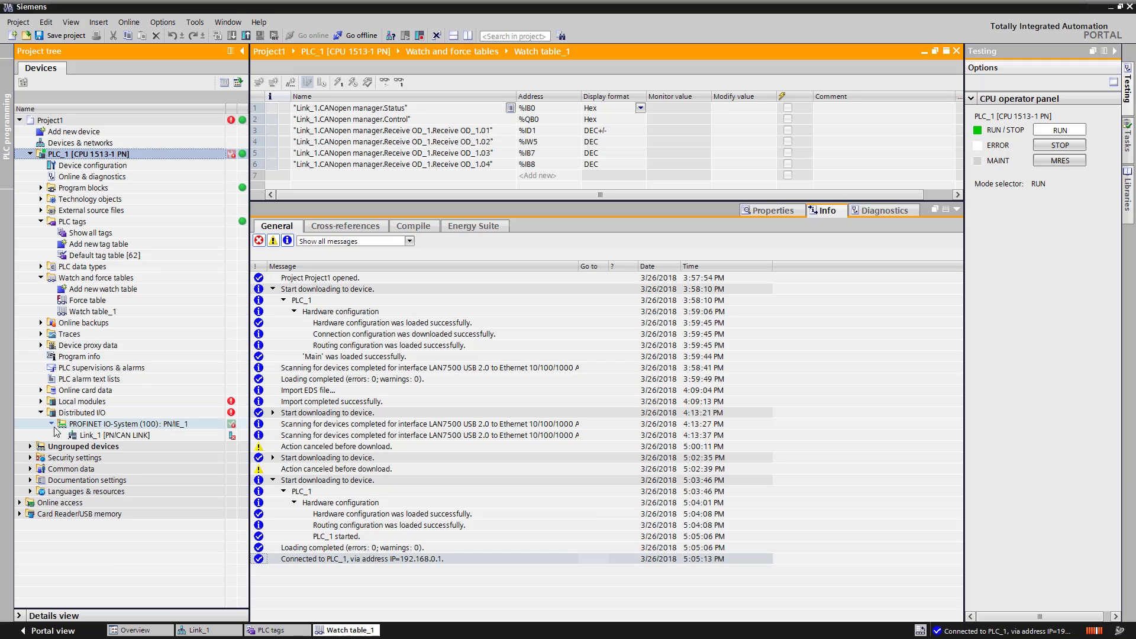
click(94, 437)
click(93, 437)
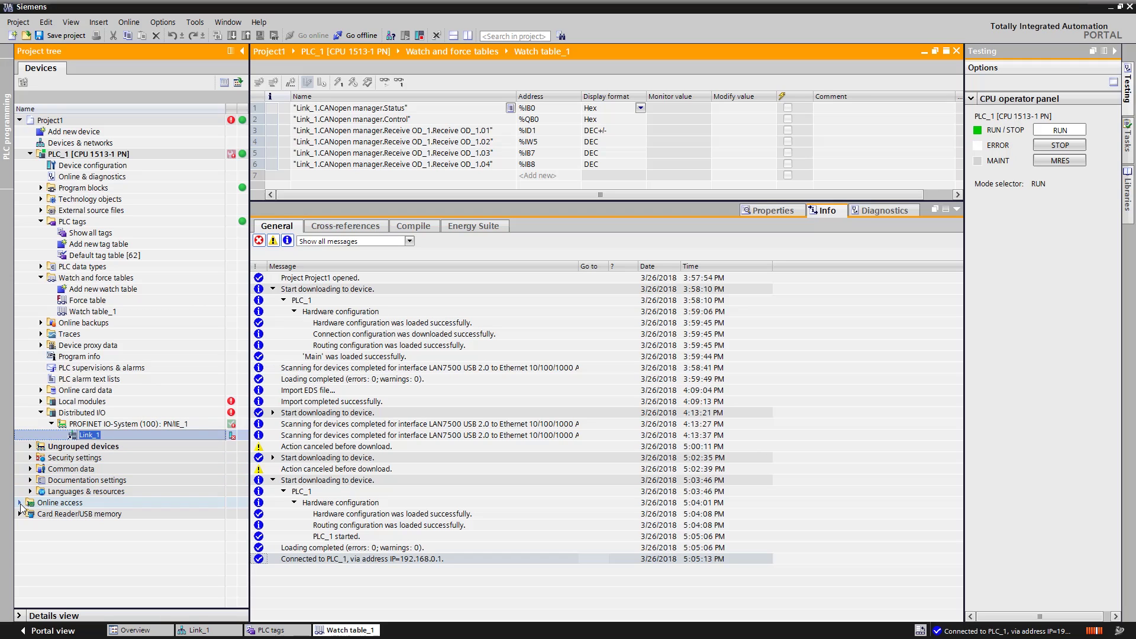
Step: Expand Online access through the USB Ethernet adapter to the accessible device at 192.168.20.181
click(20, 503)
click(30, 525)
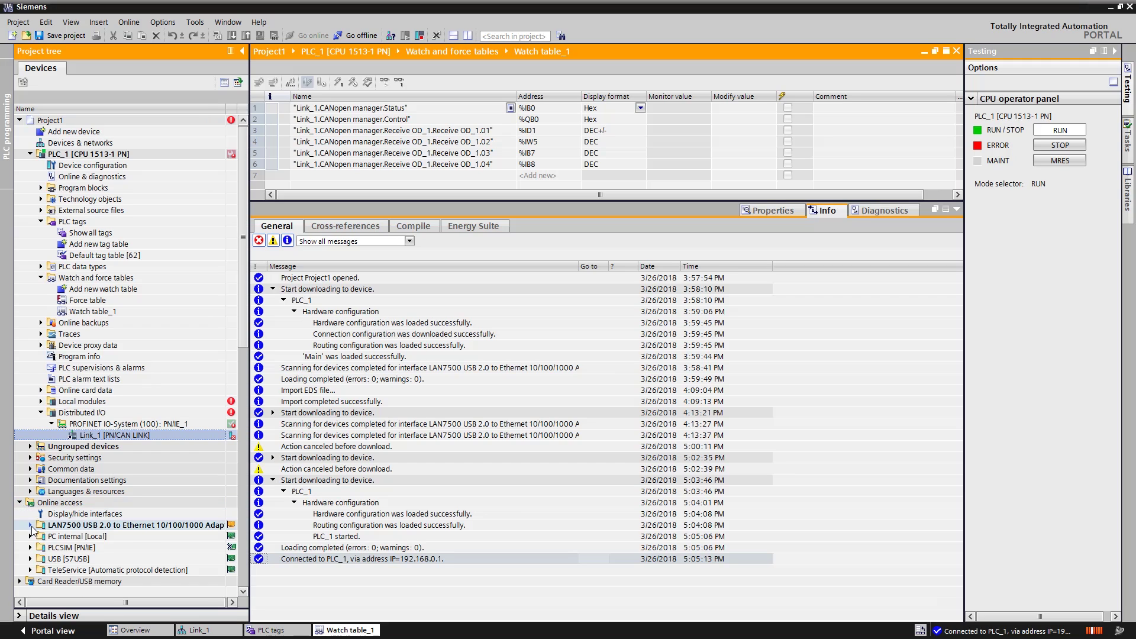
click(42, 570)
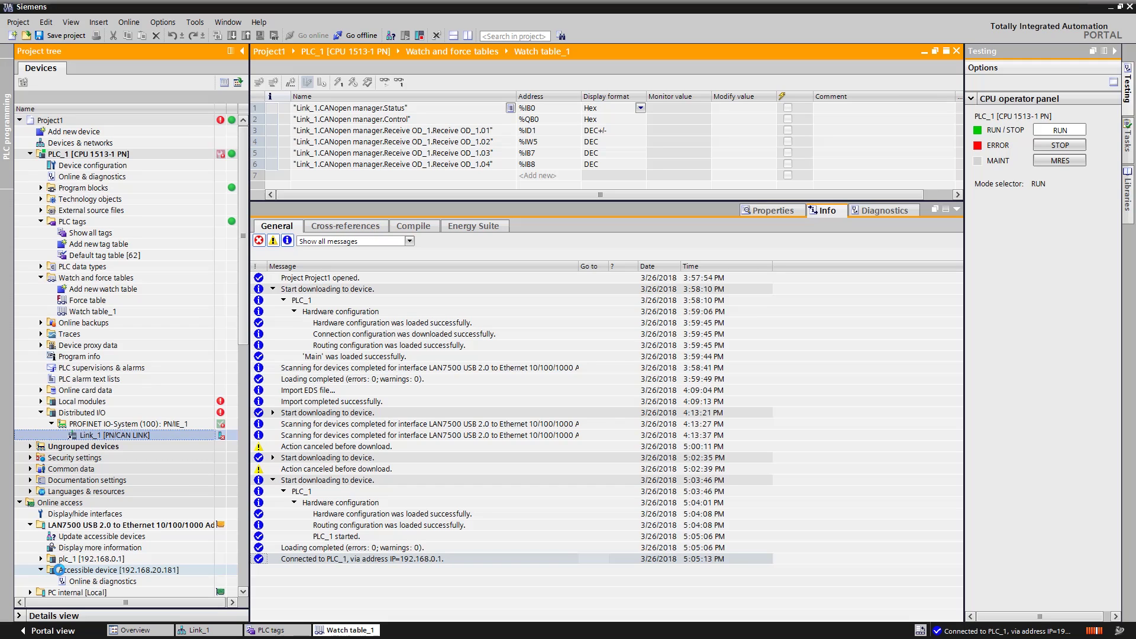
Step: Assign the PROFINET device name Link_1 to the PN/CAN LINK at 192.168.20.181
double_click(96, 581)
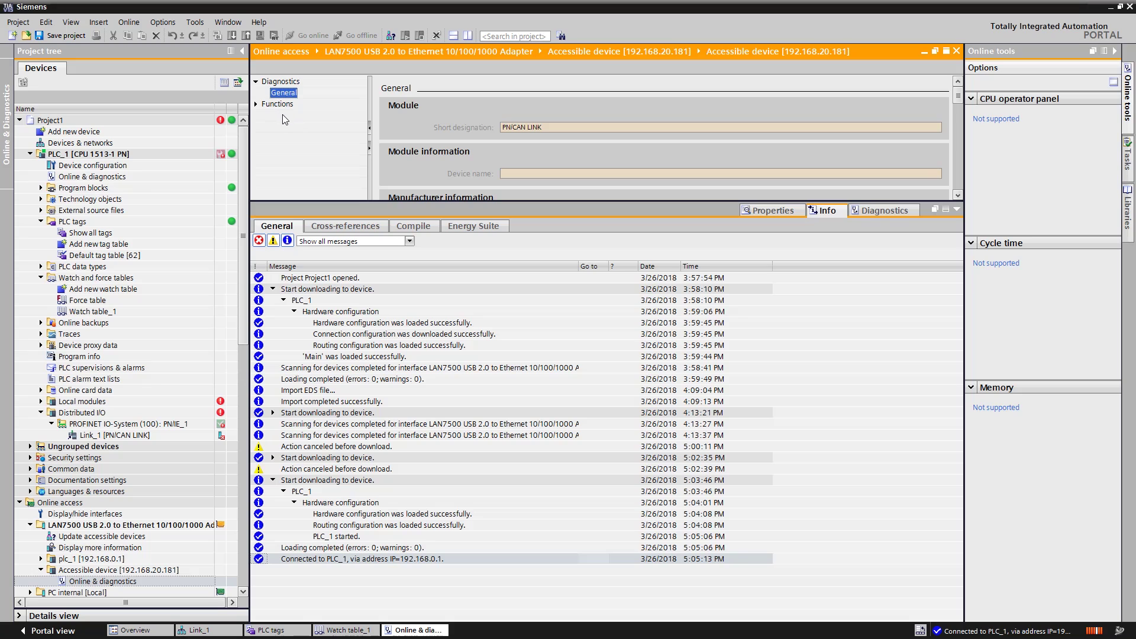
click(256, 105)
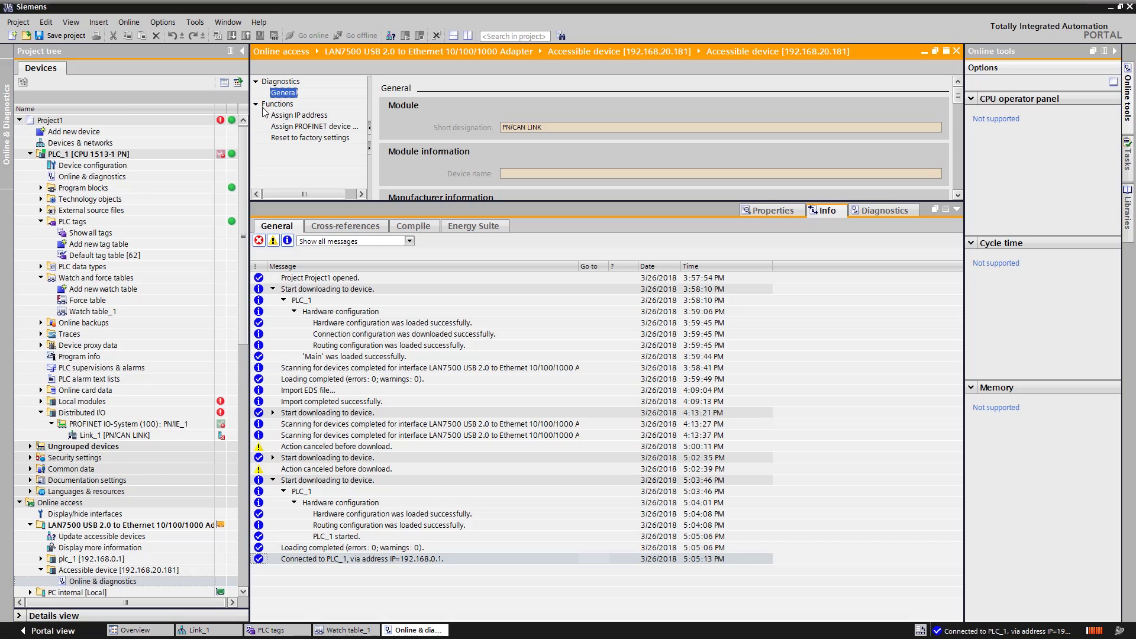
click(323, 127)
click(573, 144)
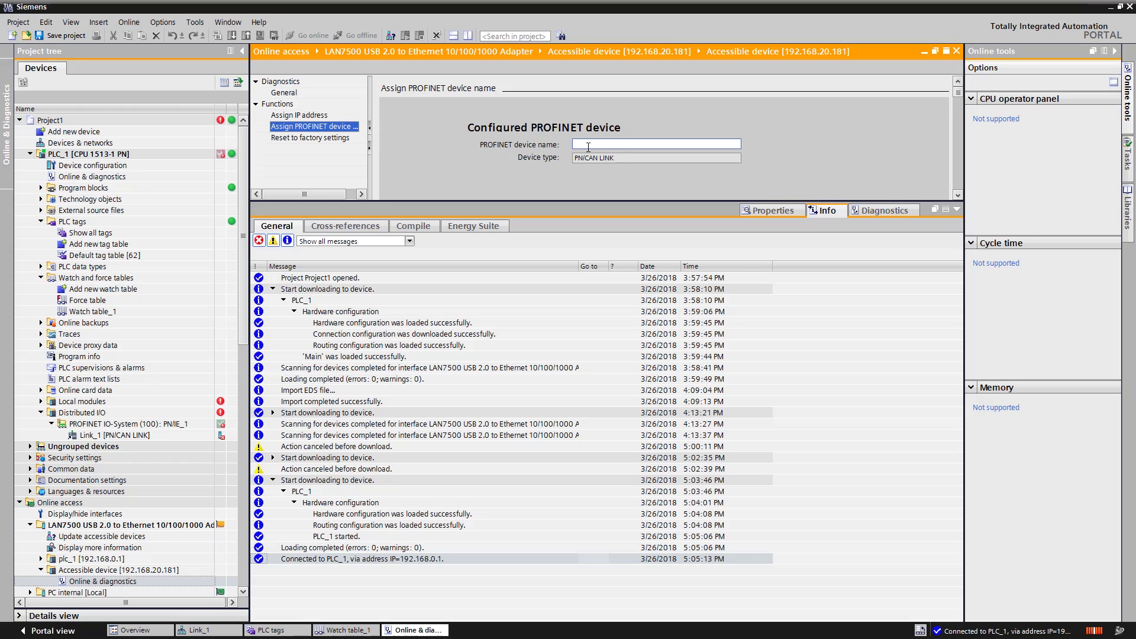
click(598, 156)
click(956, 211)
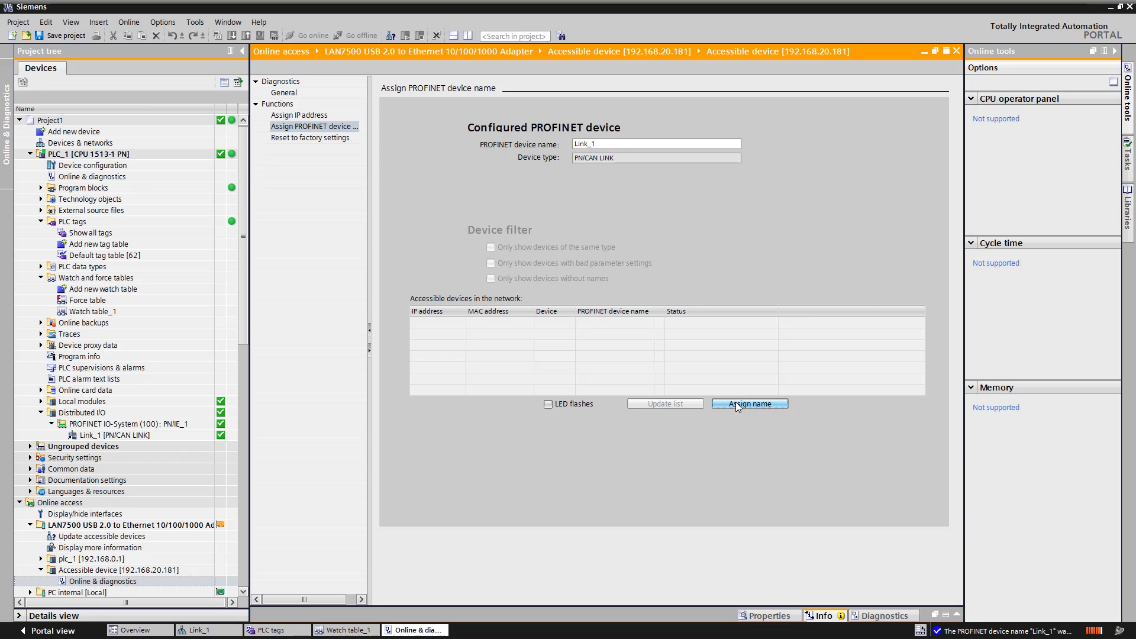
Step: Monitor all values in Watch table_1 and set the Control row's display format to Bin
click(353, 631)
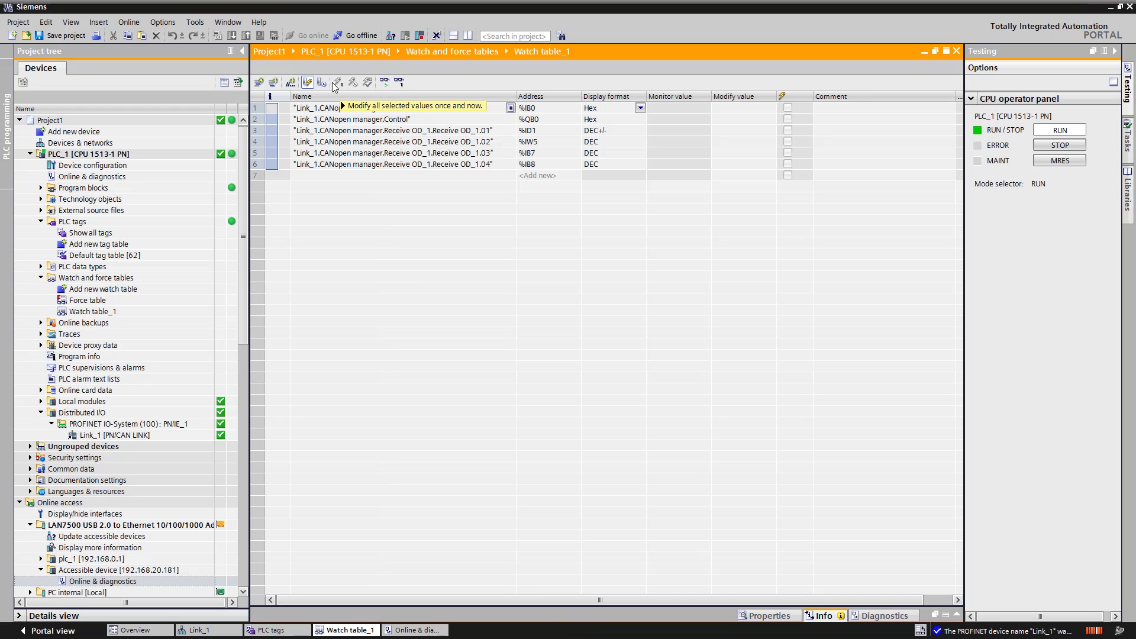
click(386, 82)
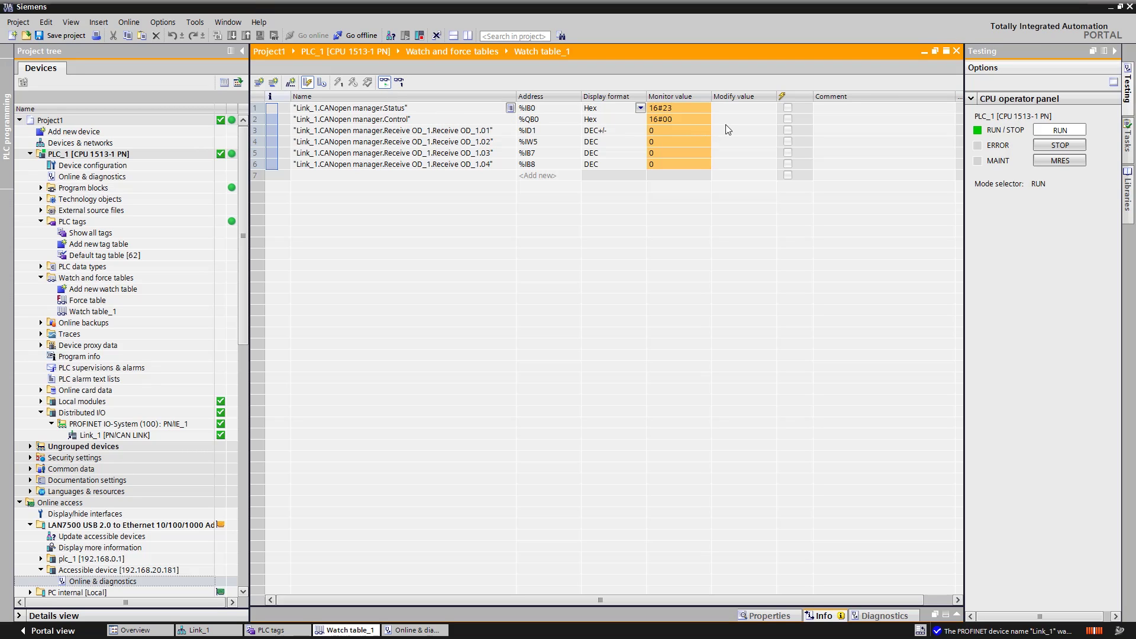
click(643, 121)
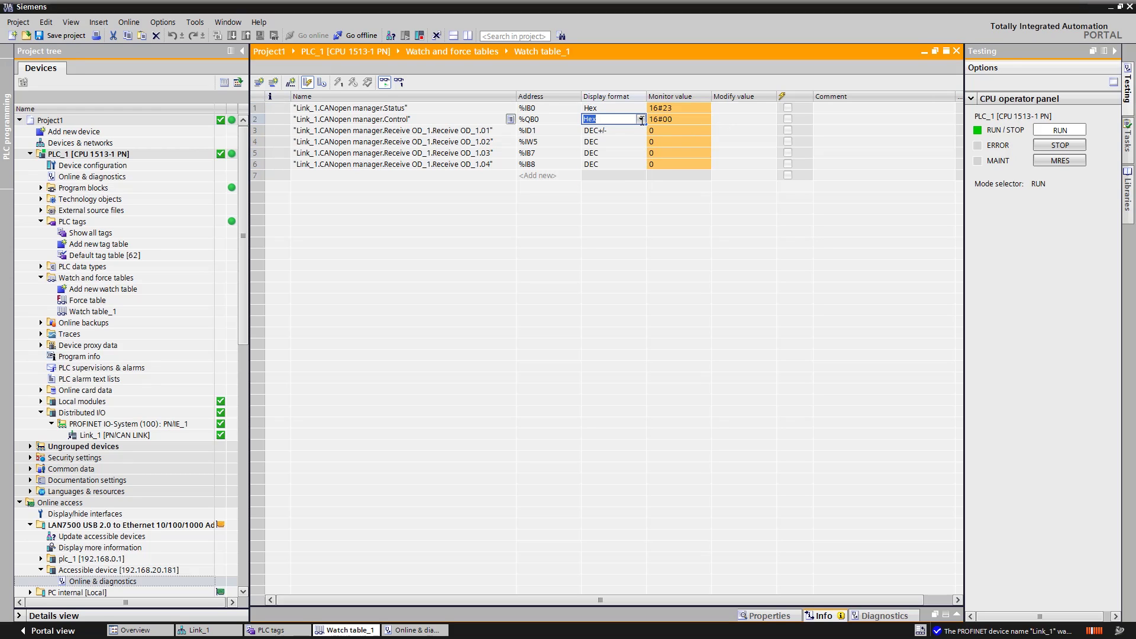
click(642, 120)
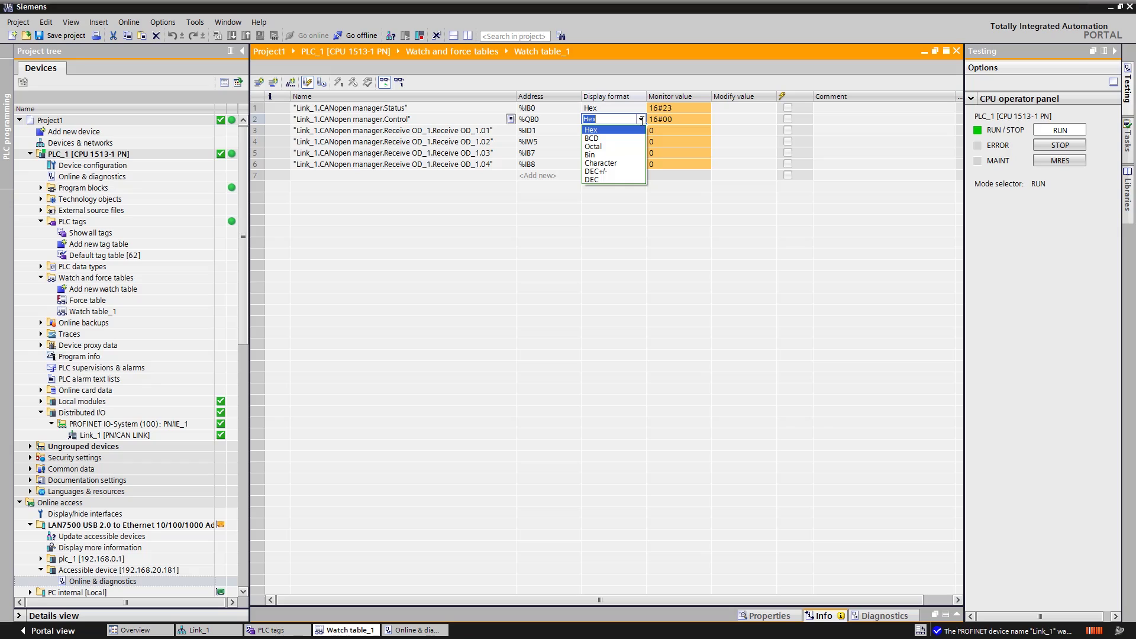
click(614, 154)
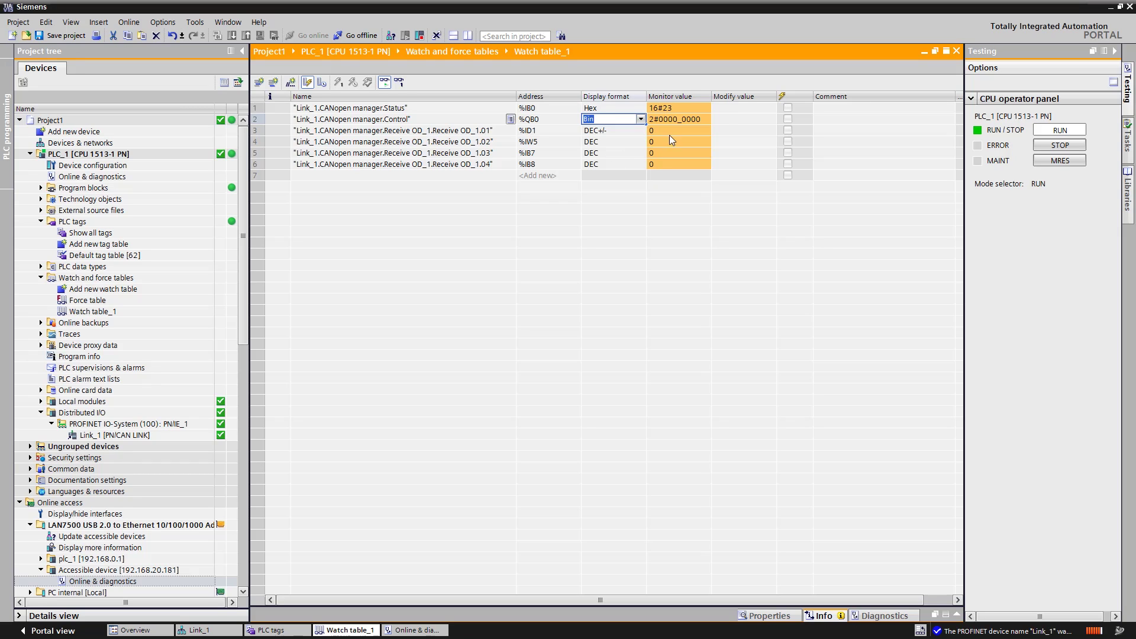
Step: Enter 101 as the Control modify value, giving 2#0000_0101
click(727, 122)
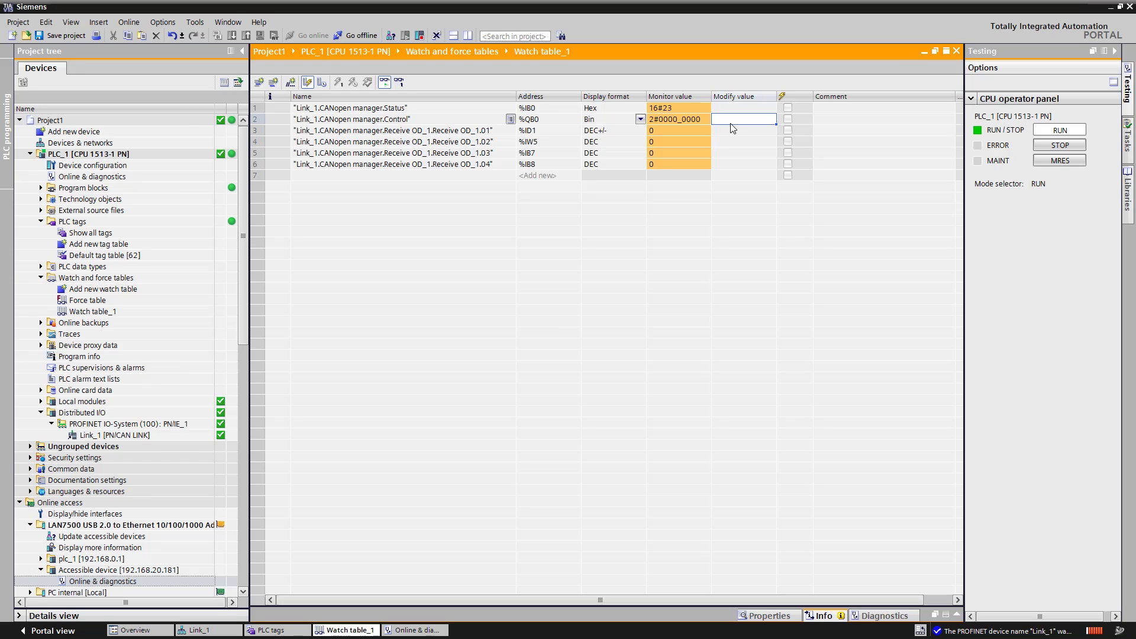
text(101)
key(Return)
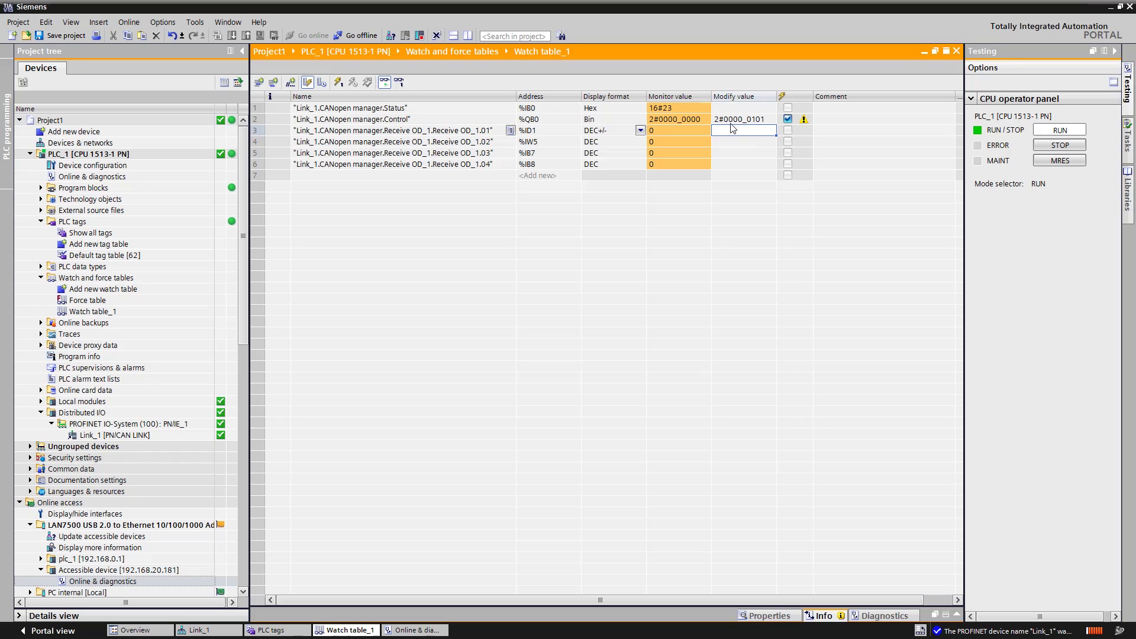
Step: Write 2#0000_0101 to Control once and select the Receive OD_1.01 row to watch sensor values
click(340, 83)
click(251, 130)
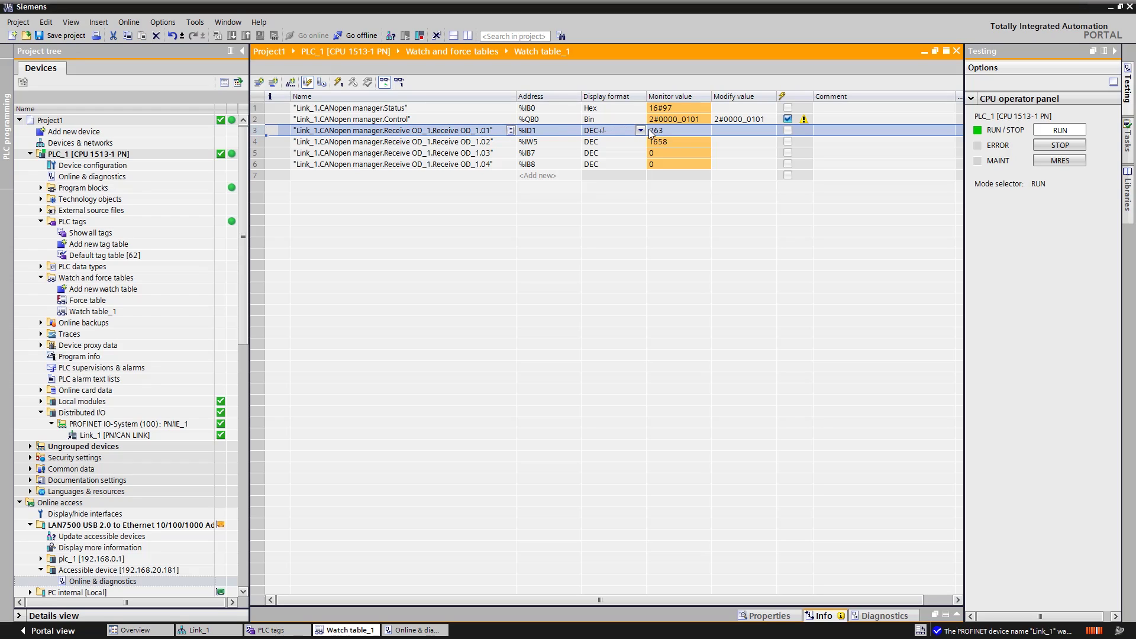